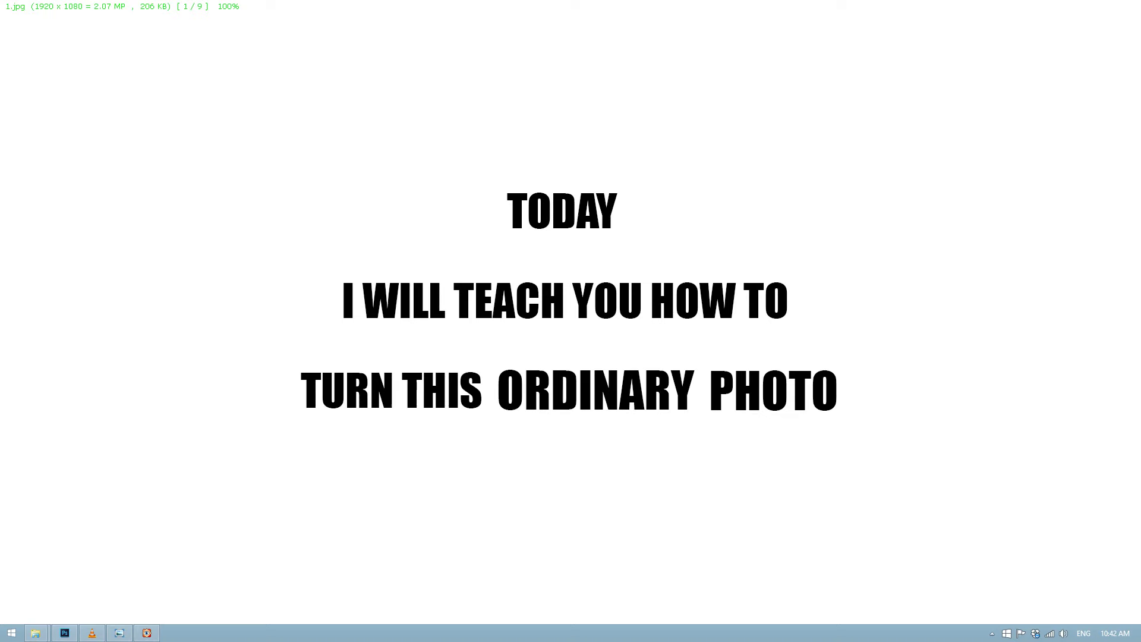
# - View the intro slides and before/after field photos full screen, then exit the viewer
pyautogui.click(840, 454)
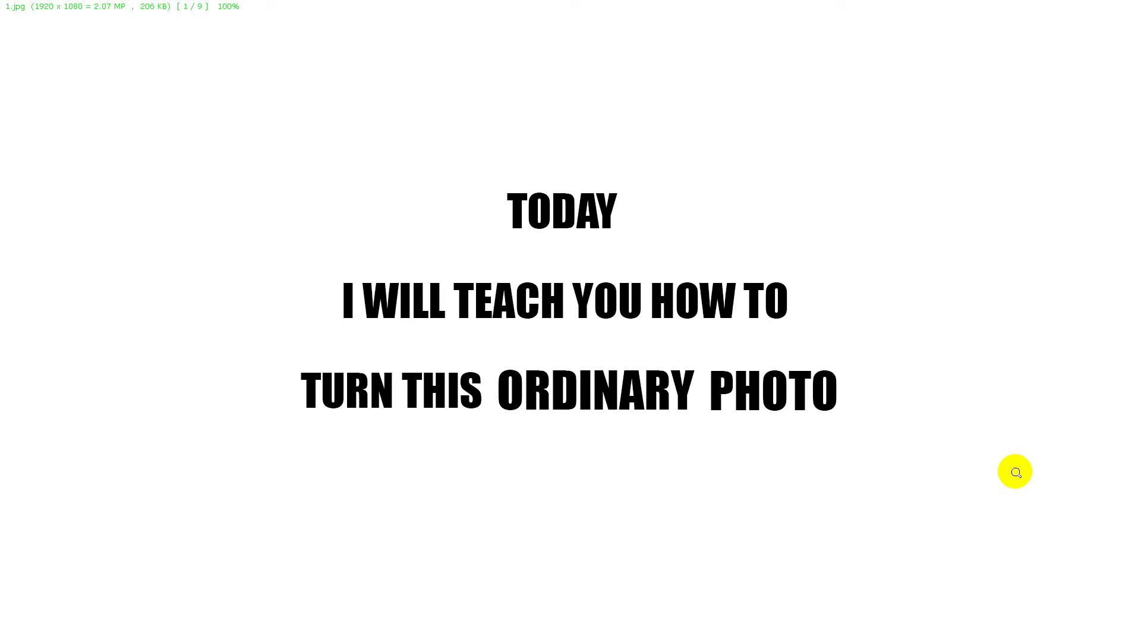
pyautogui.click(986, 492)
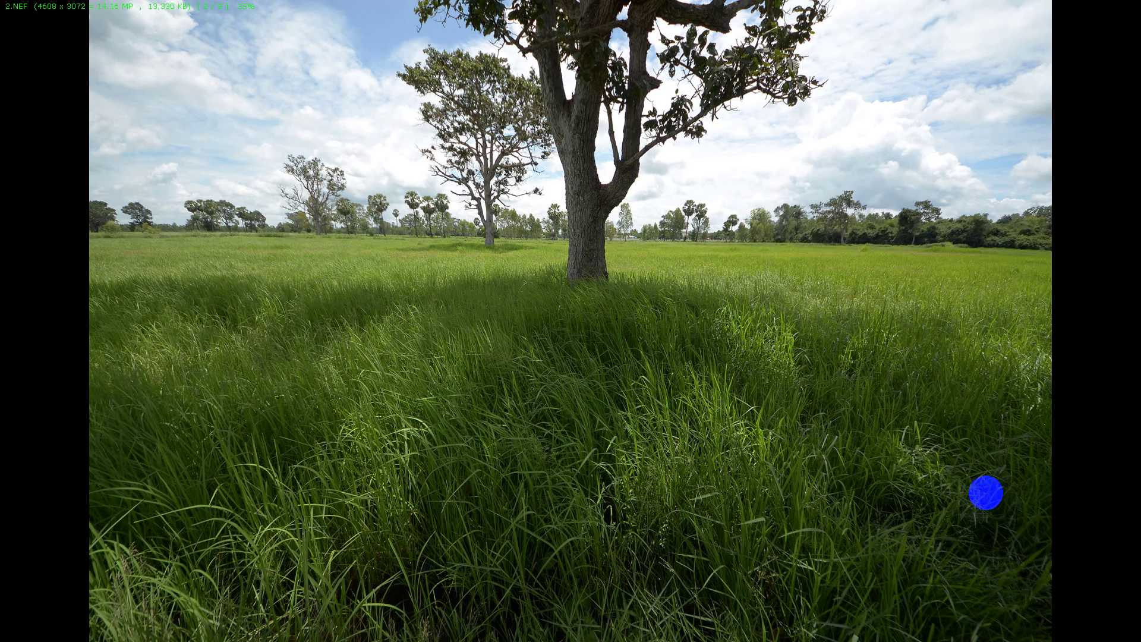
pyautogui.click(990, 485)
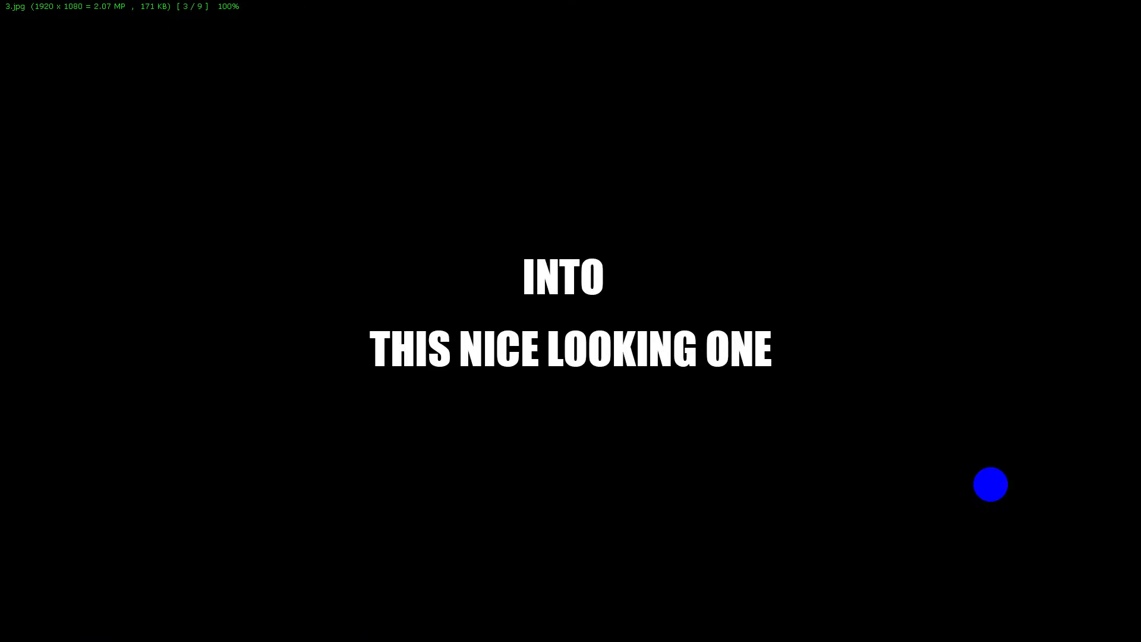
pyautogui.click(990, 485)
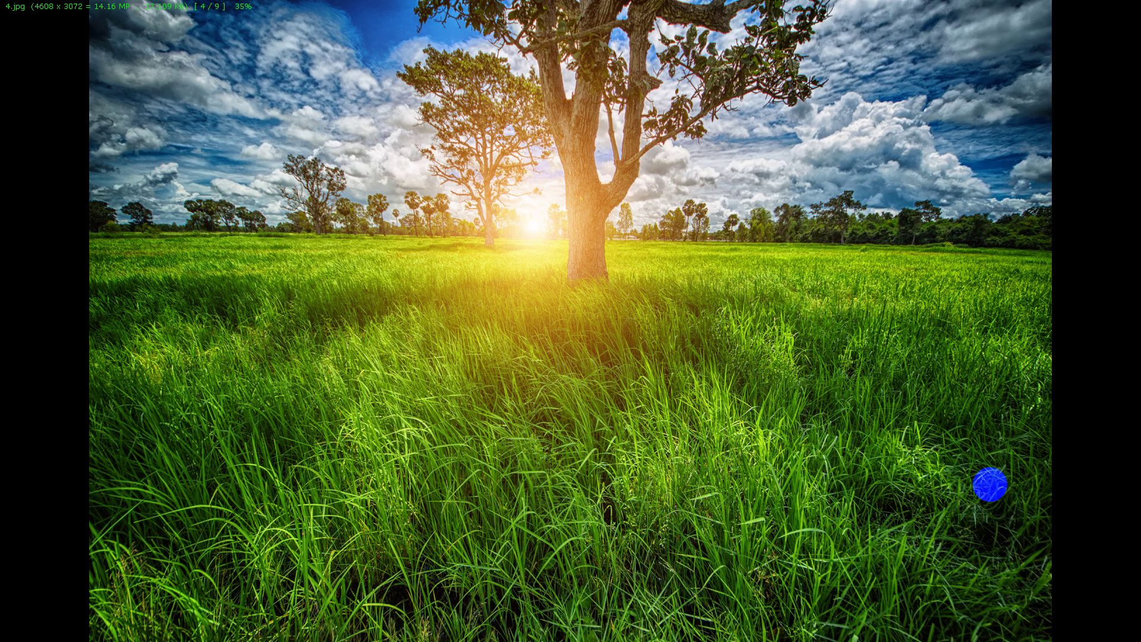
pyautogui.click(990, 485)
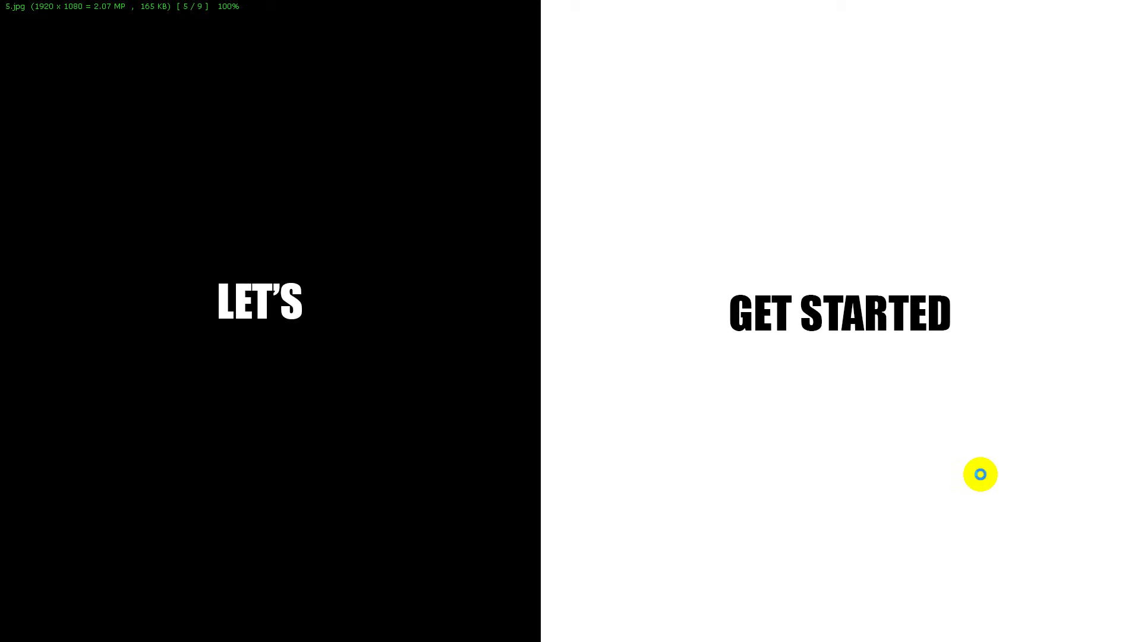
pyautogui.click(979, 473)
pyautogui.press('Escape')
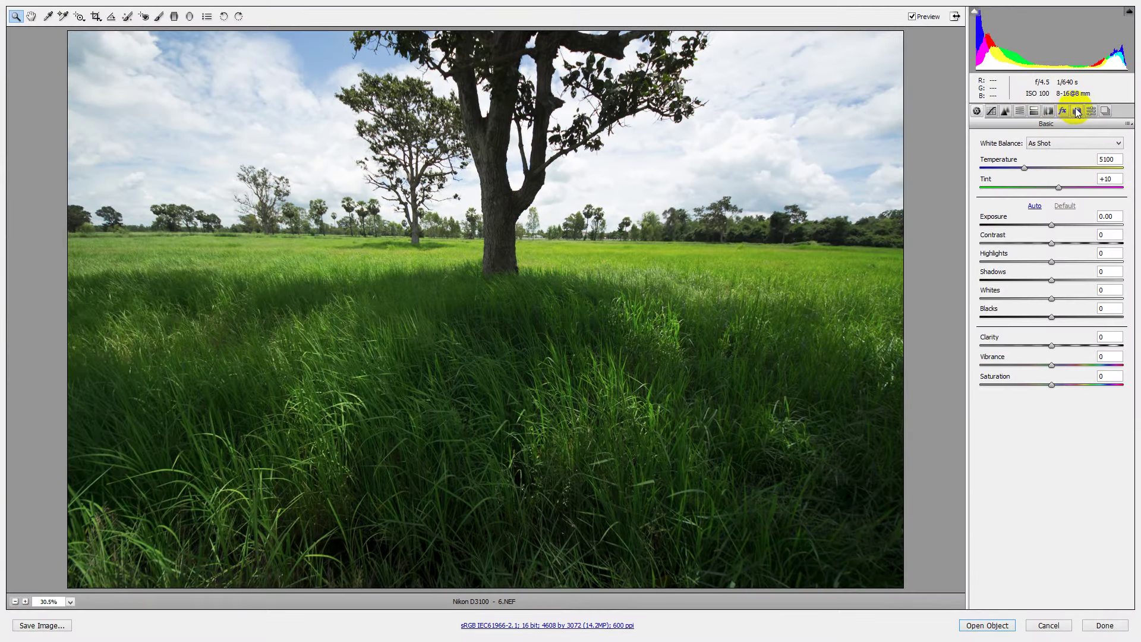
# - Set the Camera Calibration profile to Camera Neutral
pyautogui.click(1076, 111)
pyautogui.click(1040, 184)
pyautogui.click(1033, 212)
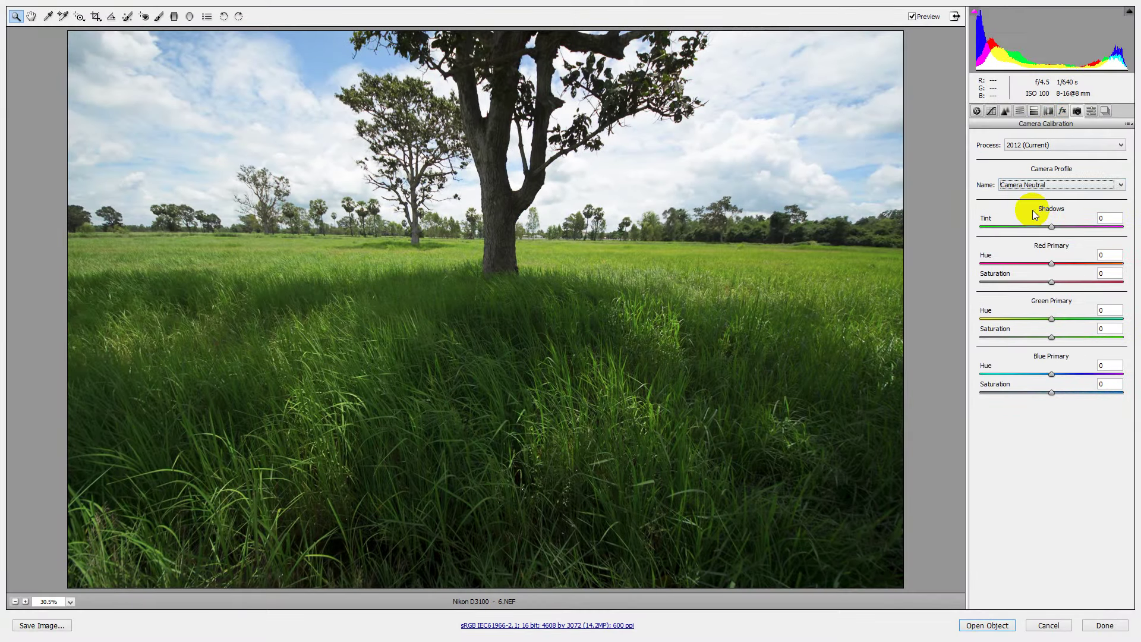
pyautogui.click(976, 111)
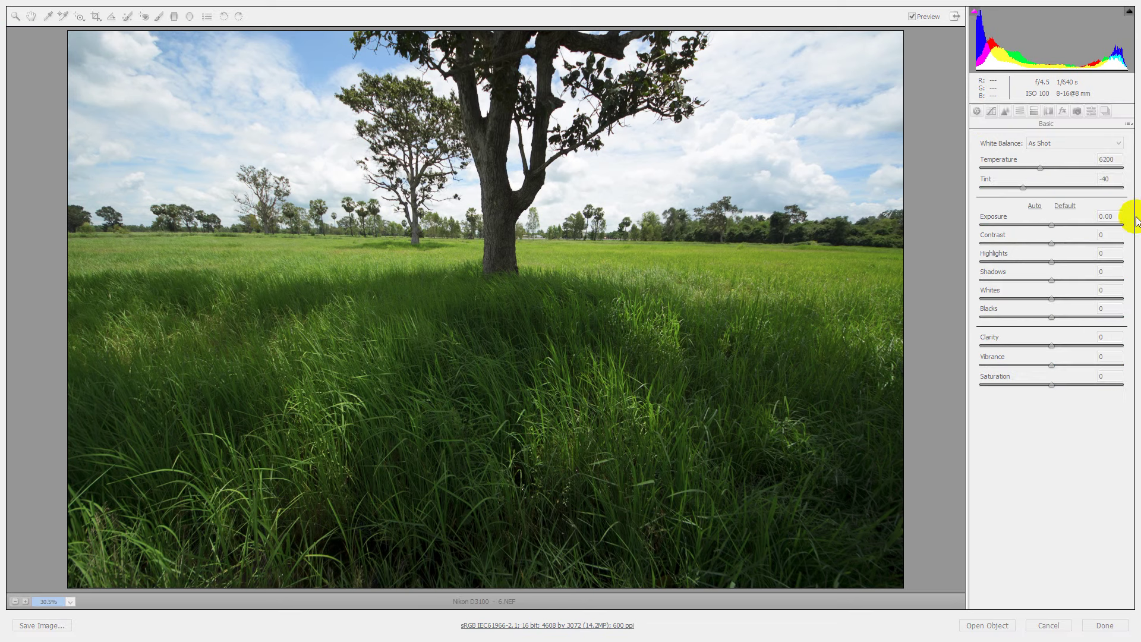
# - Set Highlights -73, Shadows +81, Whites -75, Blacks 73 and open the photo in Photoshop
pyautogui.click(1114, 220)
pyautogui.press('Tab')
pyautogui.press('Tab')
pyautogui.write('-73')
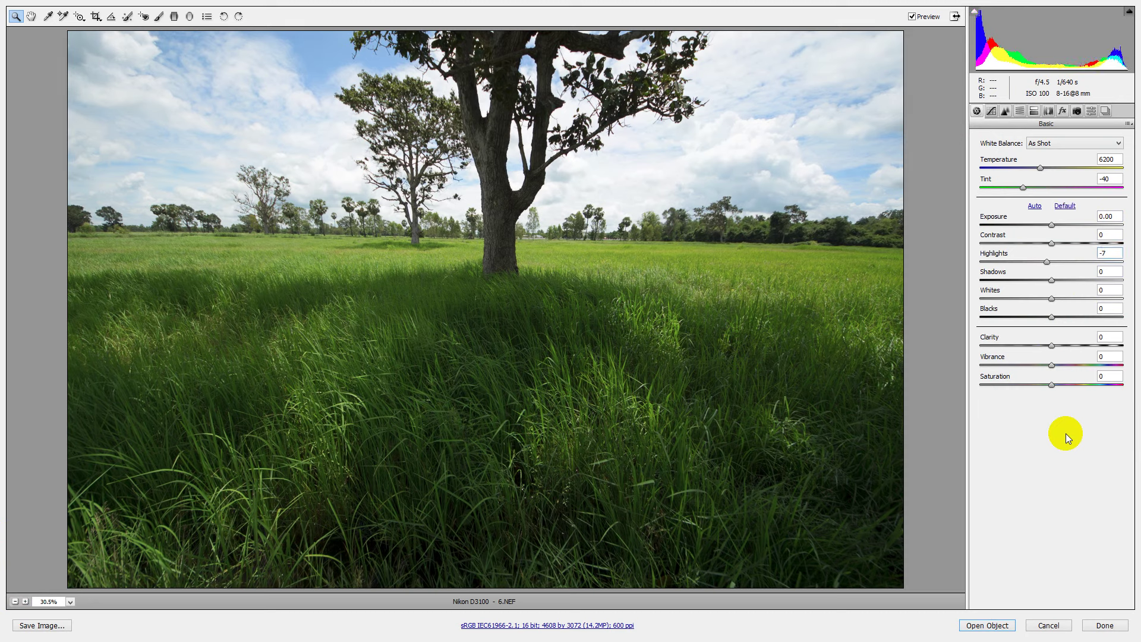
pyautogui.press('Tab')
pyautogui.write('81')
pyautogui.press('Tab')
pyautogui.write('-75')
pyautogui.press('Tab')
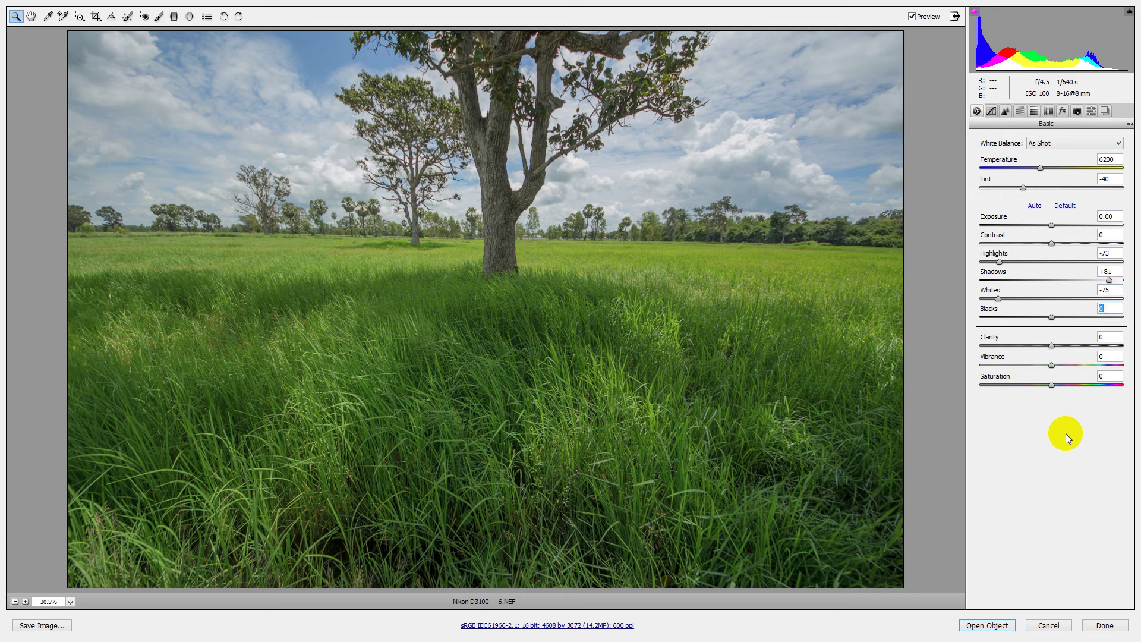
pyautogui.write('73')
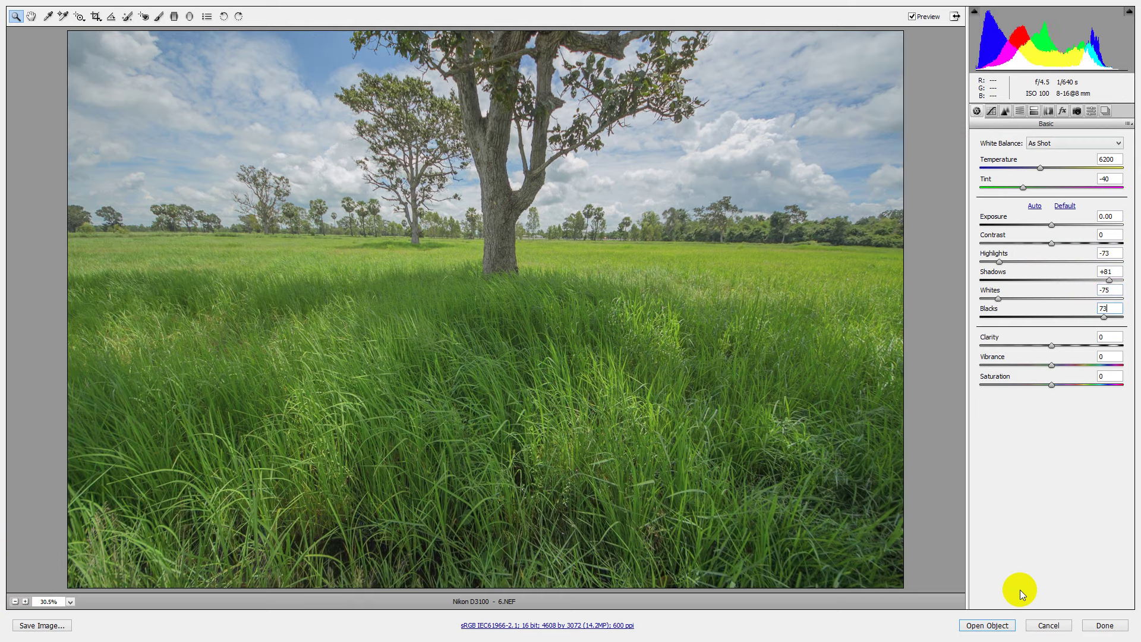
pyautogui.keyDown('shift'); pyautogui.click(986, 625); pyautogui.keyUp('shift')
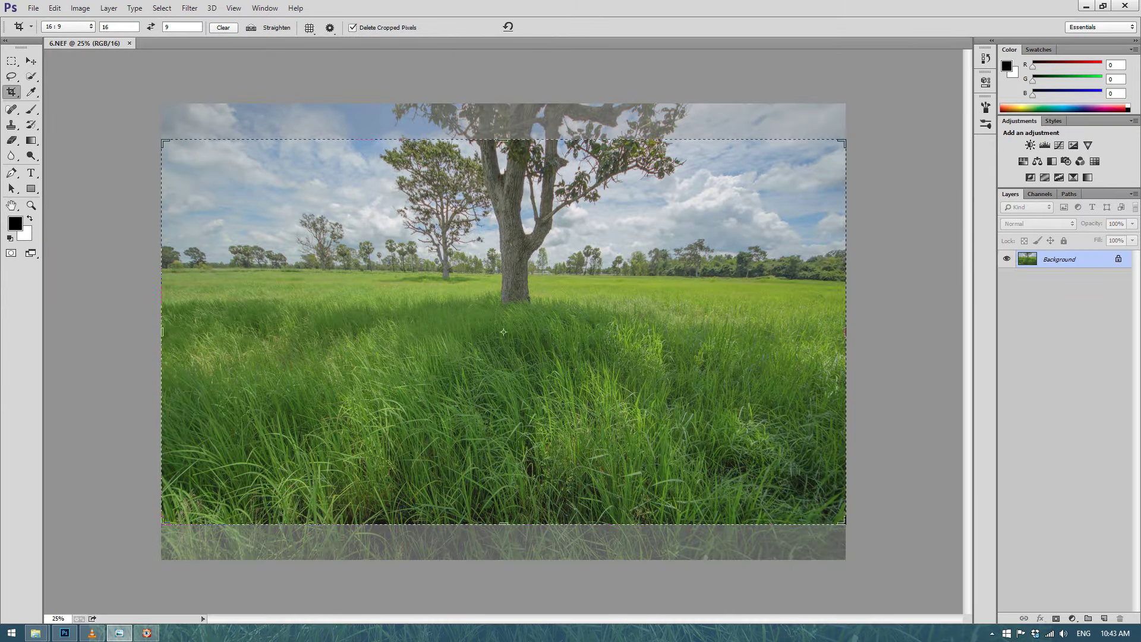
# - Commit the 16:9 crop and launch Nik Collection's HDR Efex Pro 2
pyautogui.click(33, 61)
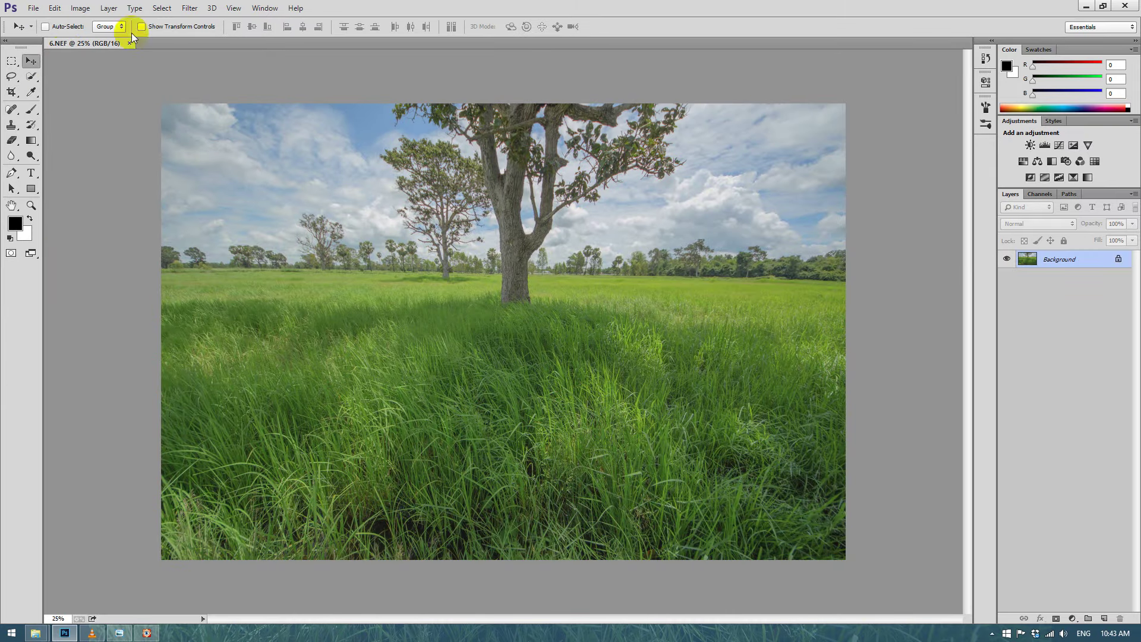
pyautogui.click(189, 8)
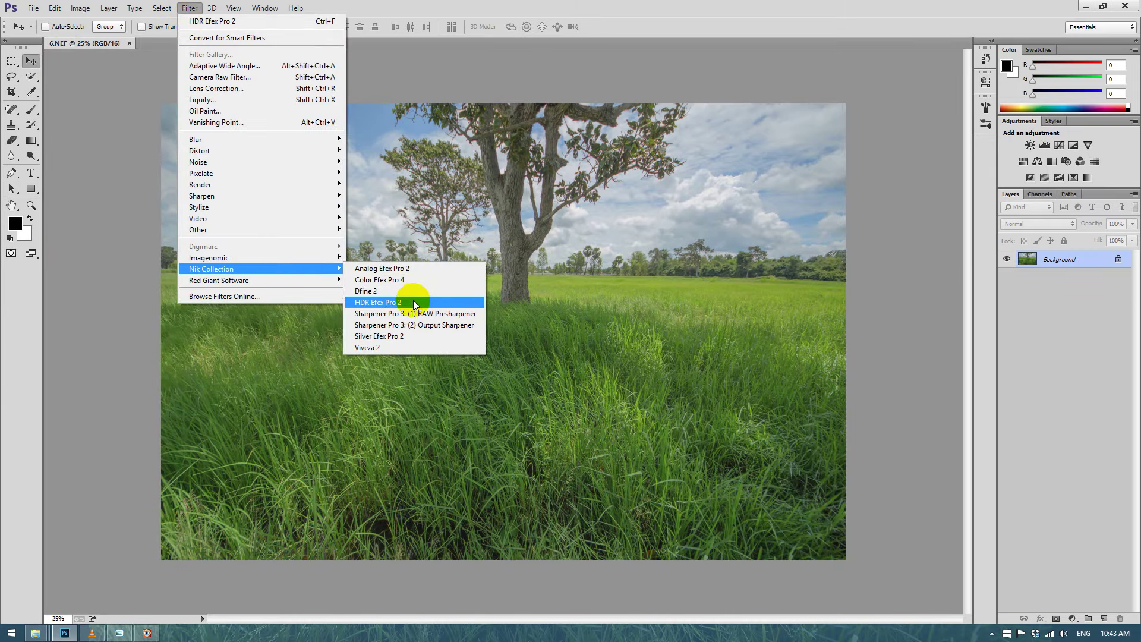
pyautogui.click(412, 301)
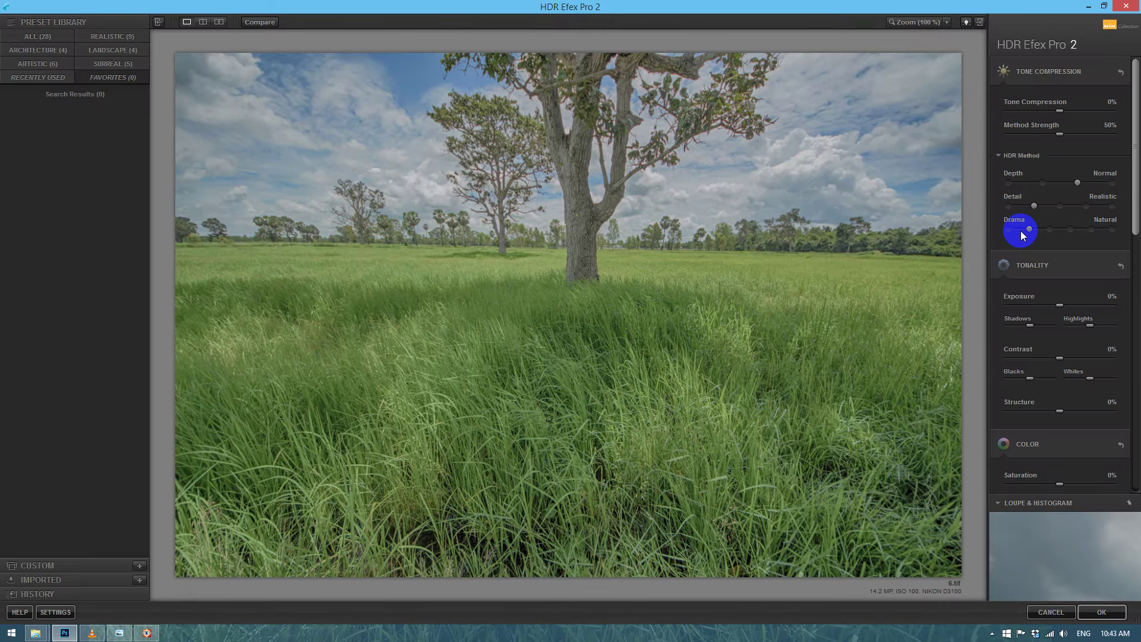
# - Set Tone Compression to 37%, Method Strength to 27%, and raise Drama one notch
pyautogui.doubleClick(1110, 104)
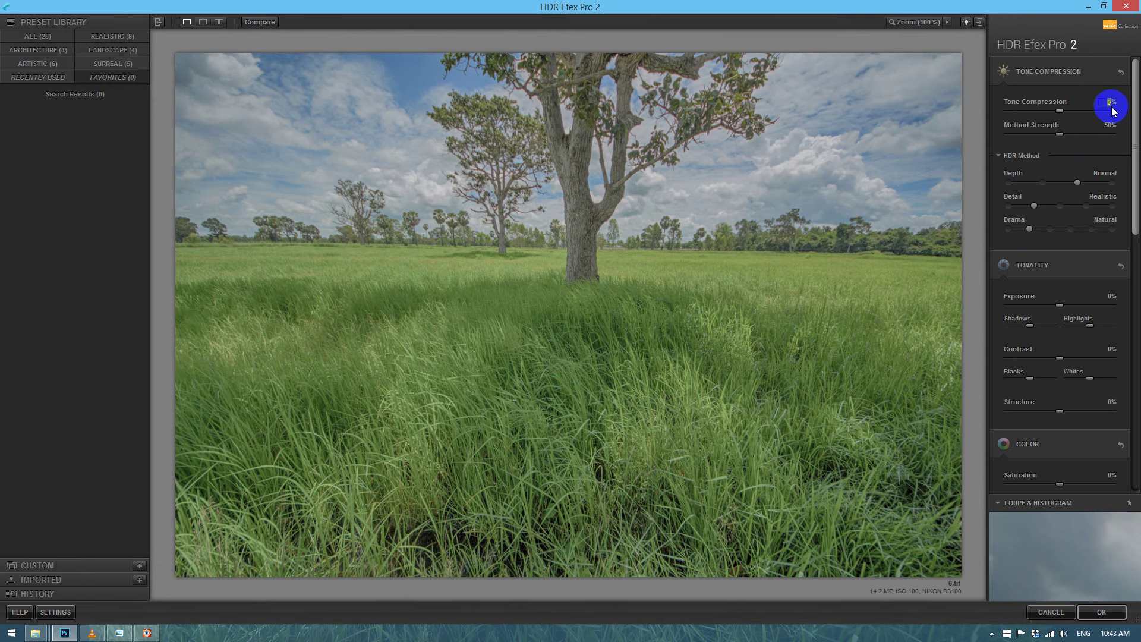
pyautogui.write('37')
pyautogui.doubleClick(1109, 126)
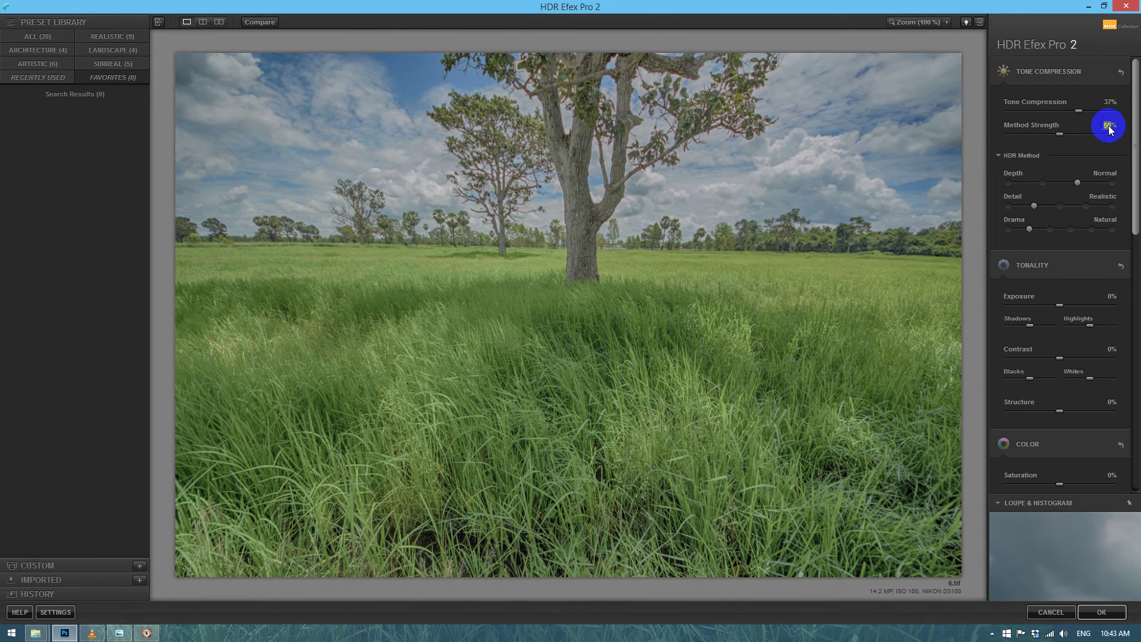
pyautogui.write('27')
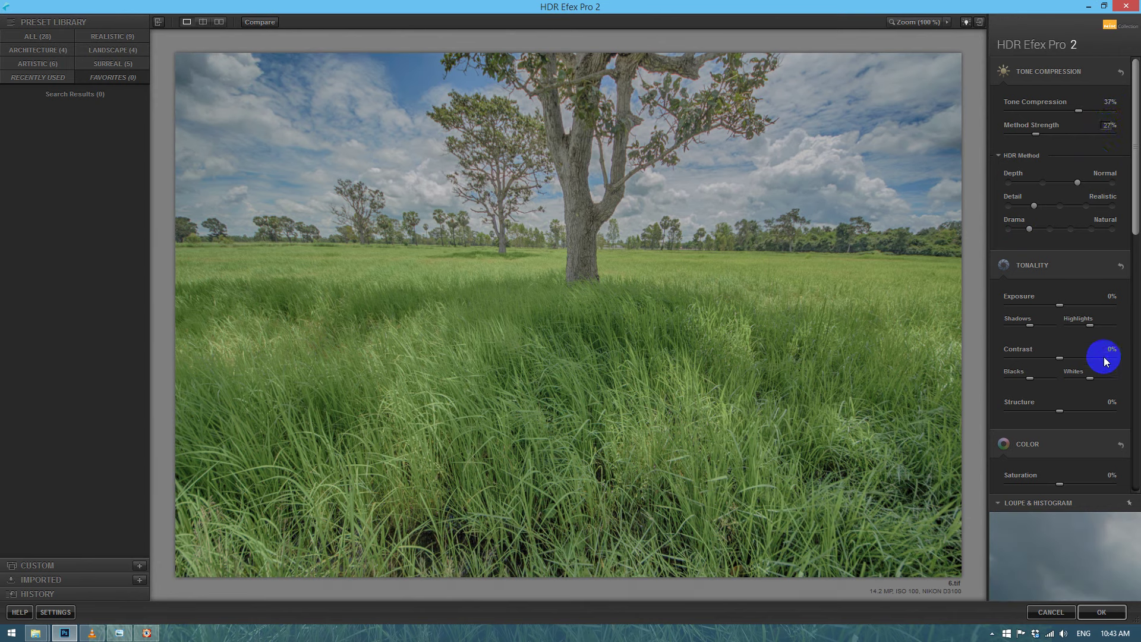
pyautogui.click(1052, 232)
pyautogui.moveTo(1135, 217); pyautogui.dragTo(1135, 261)
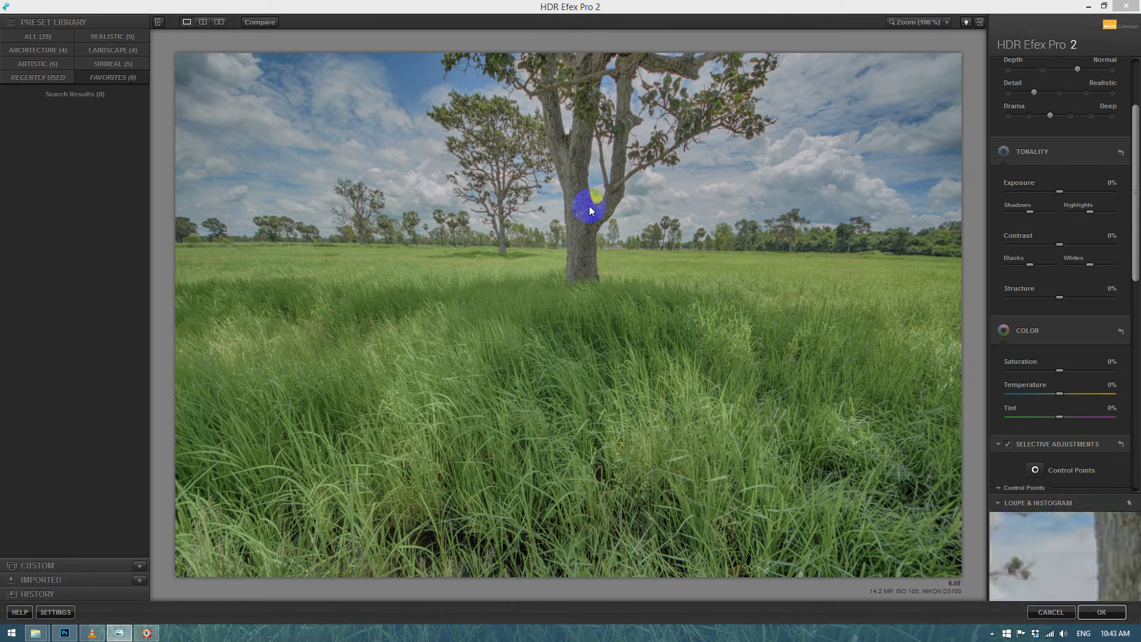
# - Set HDR Exposure 19%, Contrast 49% and Structure 71%
pyautogui.click(1107, 186)
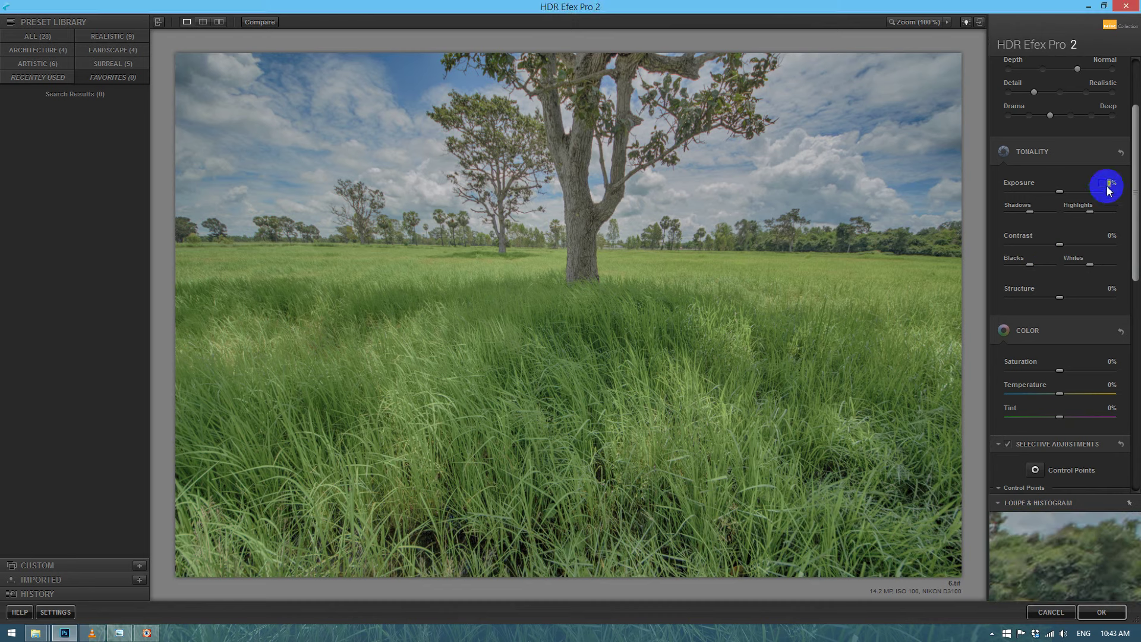
pyautogui.write('9')
pyautogui.click(1110, 236)
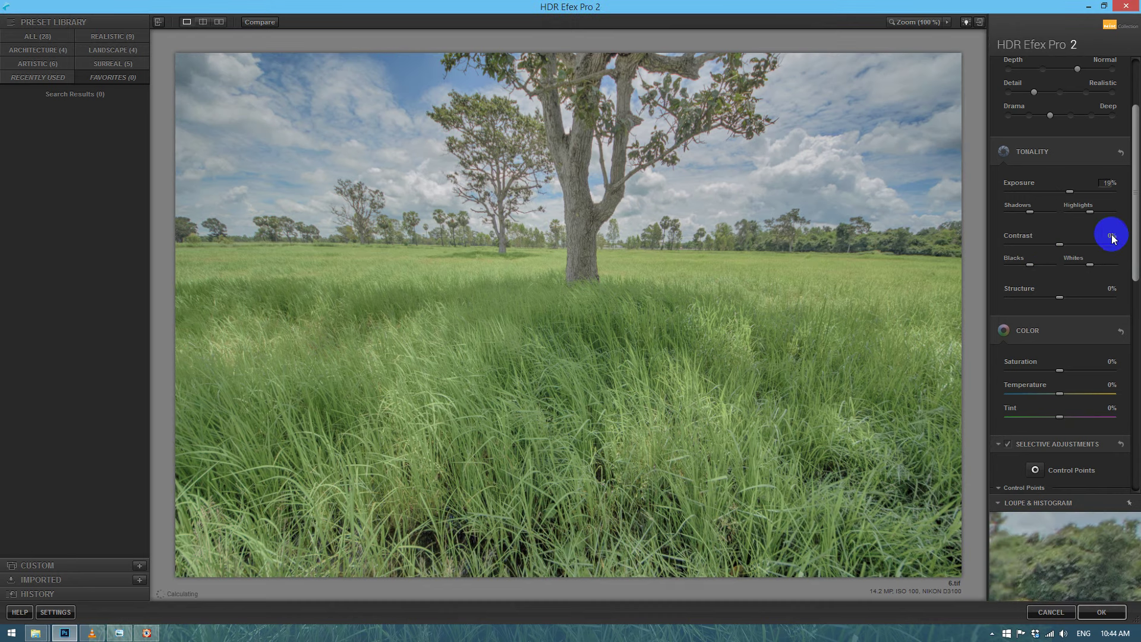
pyautogui.write('40')
pyautogui.click(1105, 273)
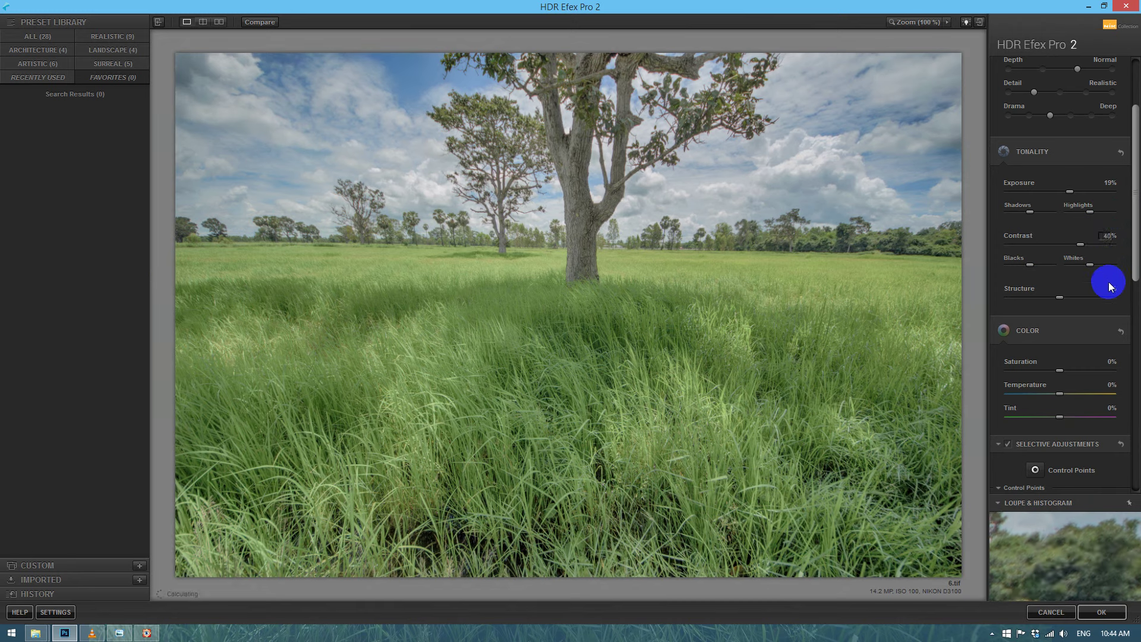
pyautogui.write('71')
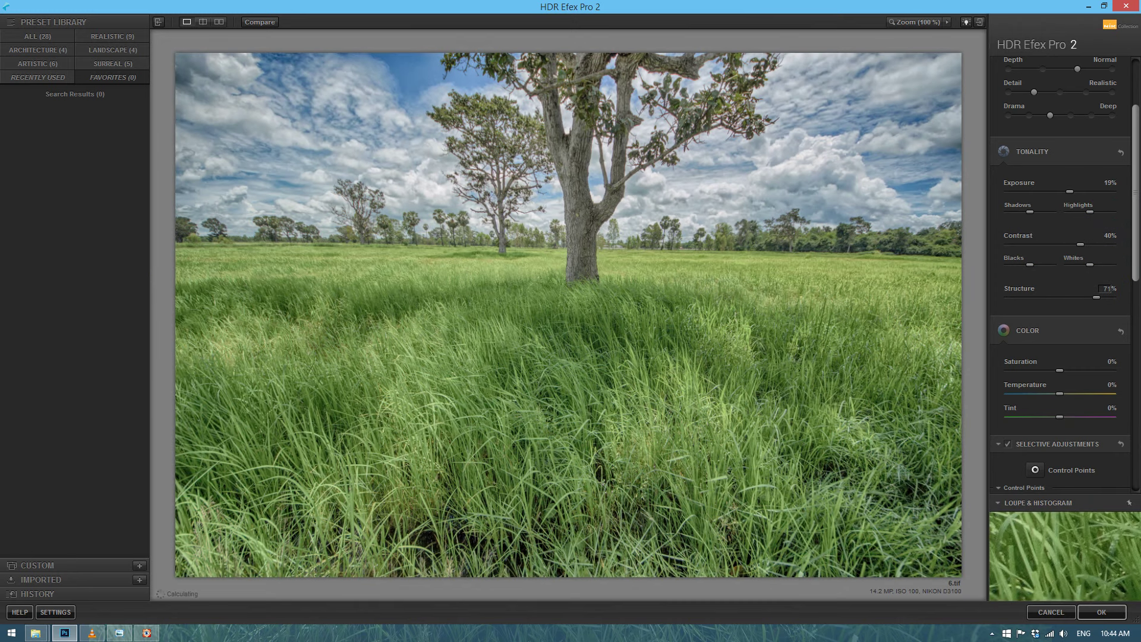
pyautogui.click(761, 211)
pyautogui.click(1134, 242)
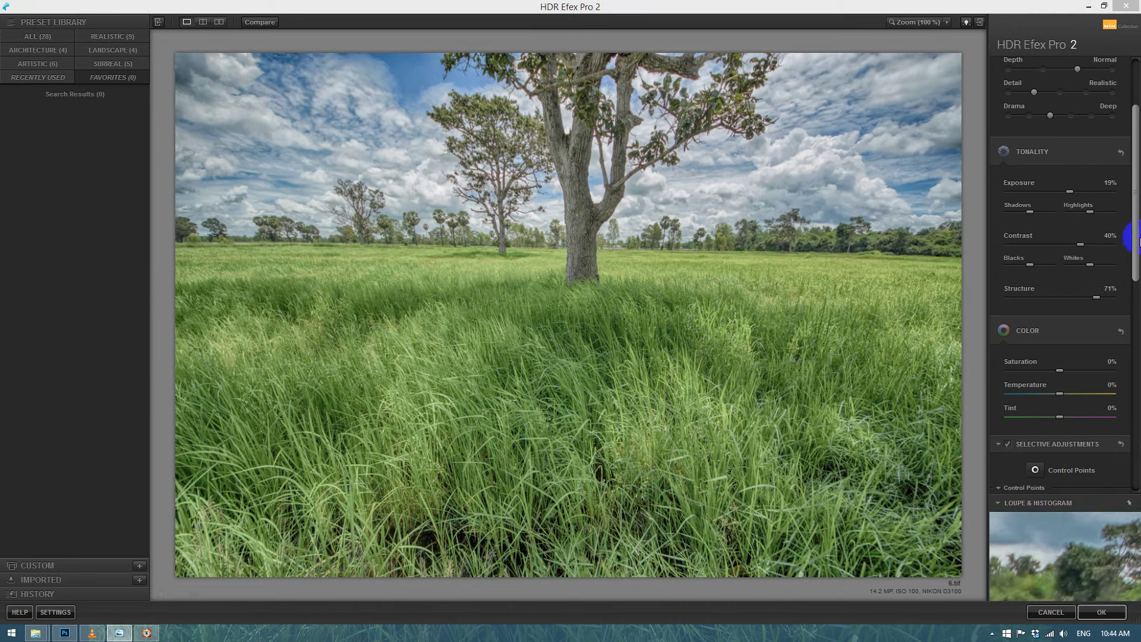
pyautogui.moveTo(1136, 243); pyautogui.dragTo(1129, 356)
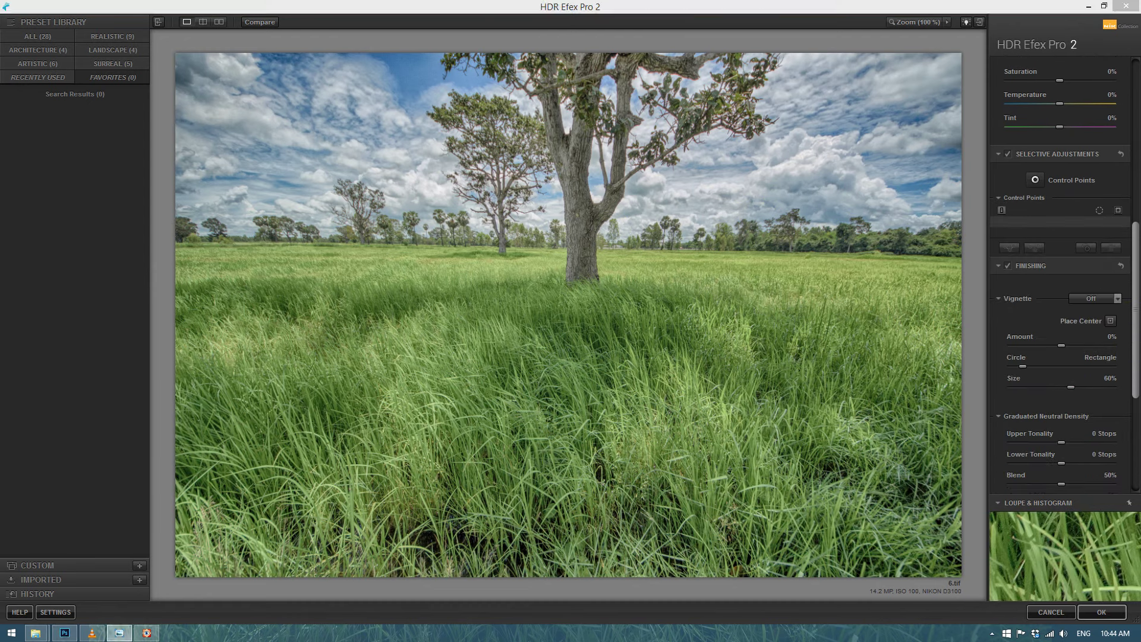
# - Apply the Lens 3 vignette style
pyautogui.click(1116, 298)
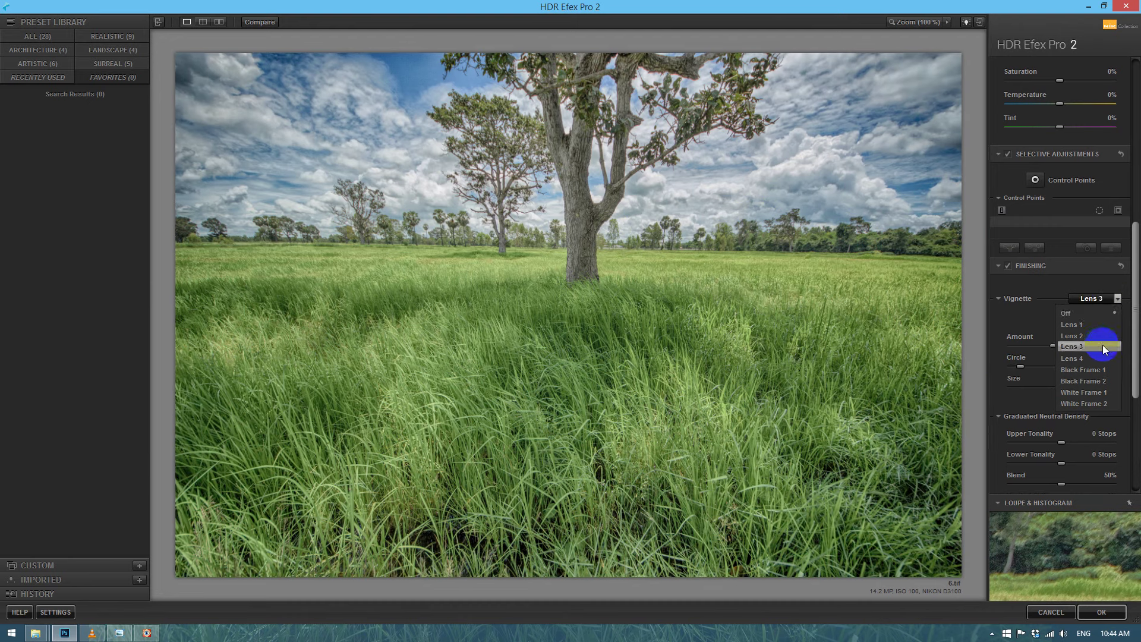
pyautogui.click(1103, 346)
pyautogui.moveTo(1132, 332); pyautogui.dragTo(1131, 435)
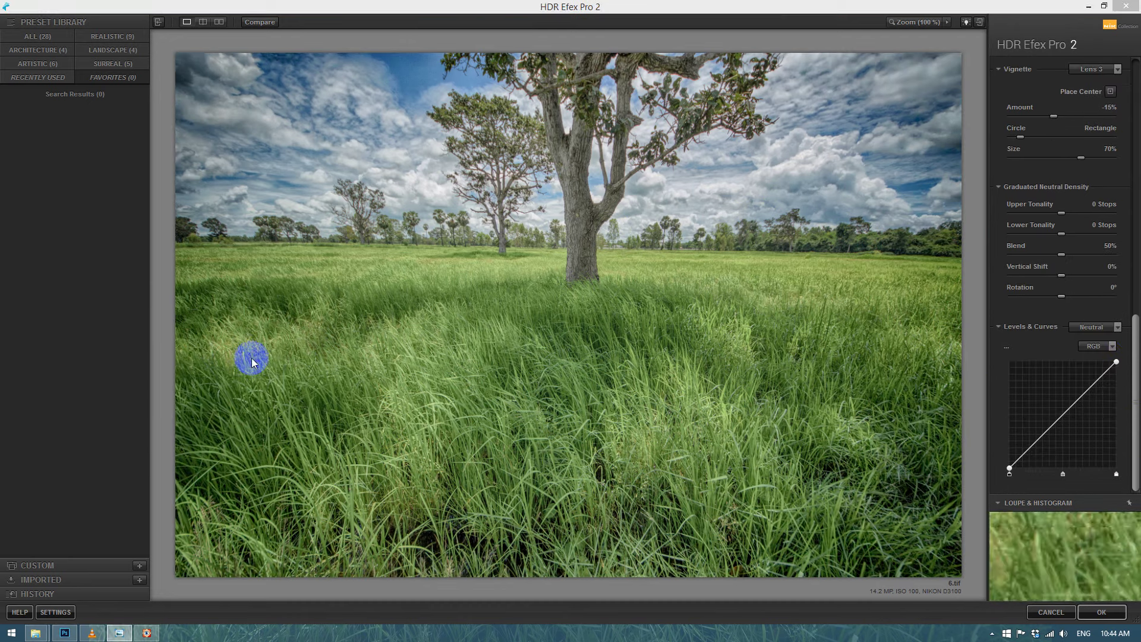
# - Bend the tone curve into an S-shape and apply the HDR result
pyautogui.moveTo(1051, 429); pyautogui.dragTo(1063, 431)
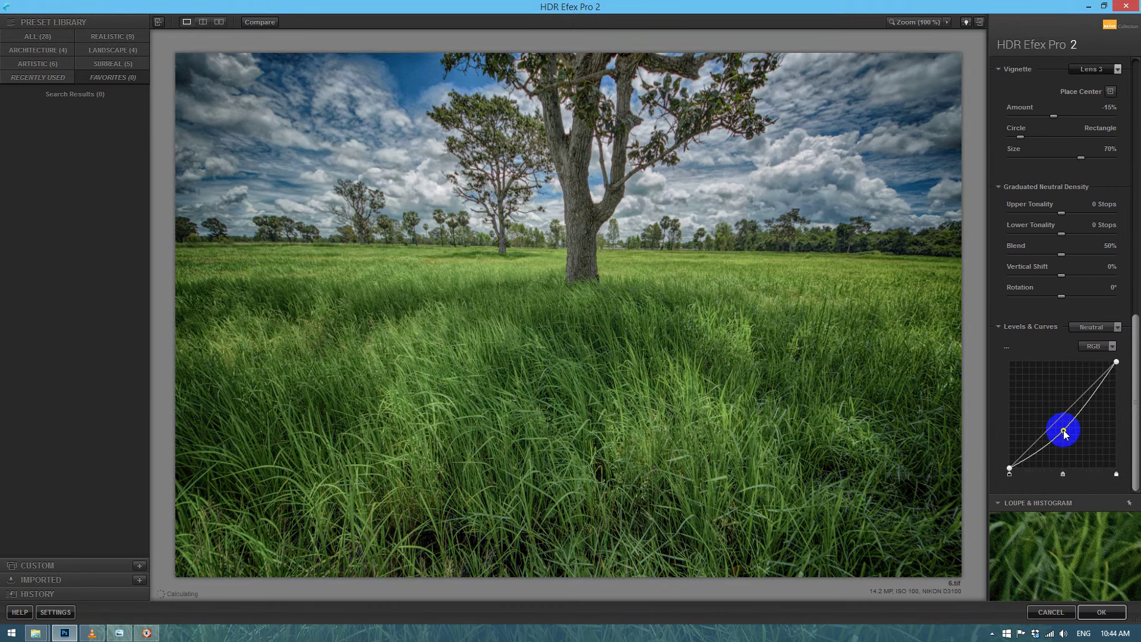
pyautogui.moveTo(1109, 377); pyautogui.dragTo(1098, 378)
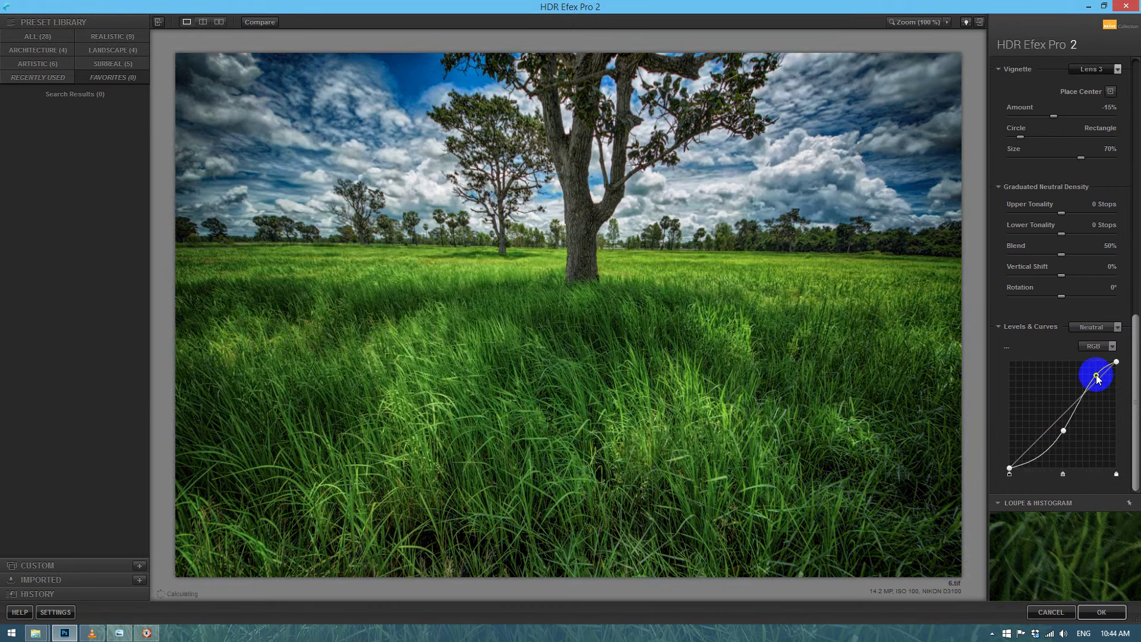
pyautogui.click(1067, 441)
pyautogui.moveTo(1067, 442); pyautogui.dragTo(1062, 433)
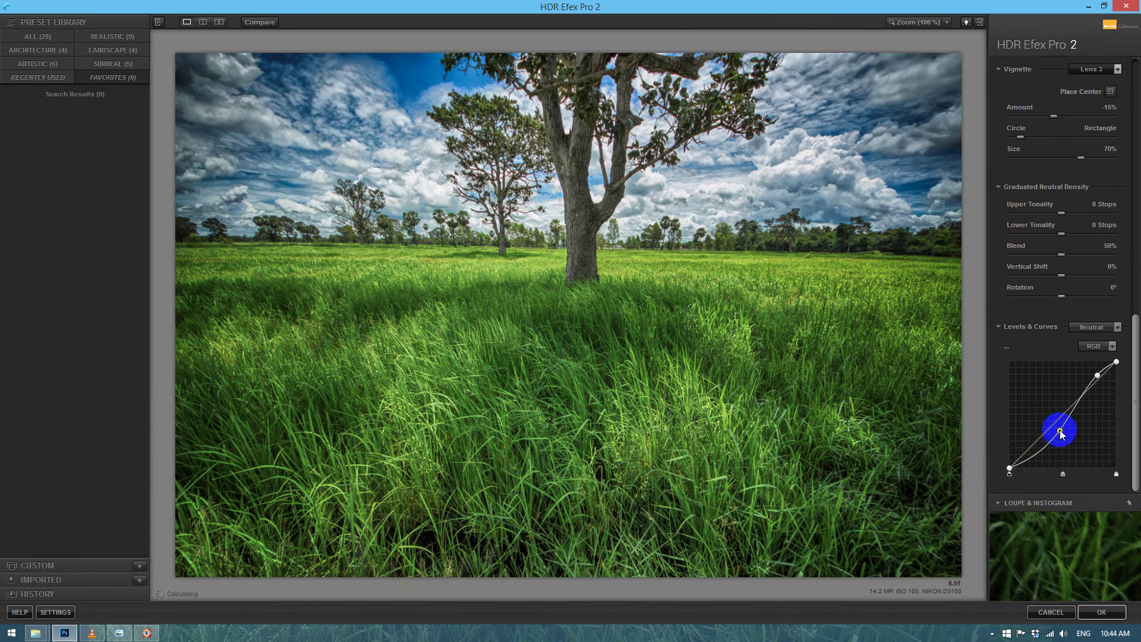
pyautogui.moveTo(1127, 413); pyautogui.dragTo(1125, 238)
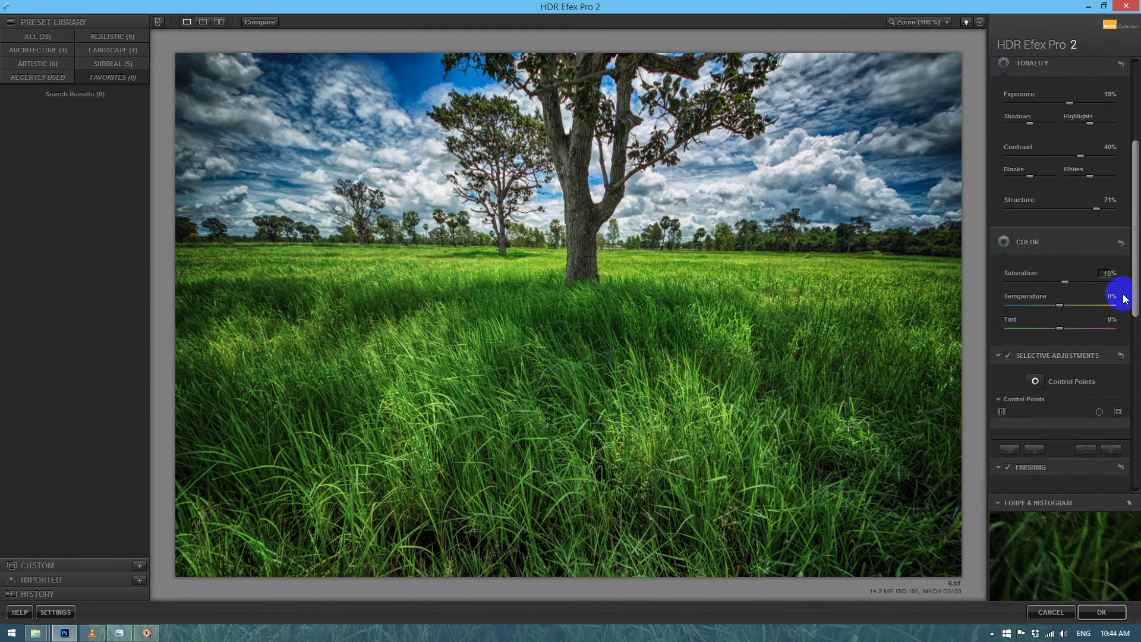
pyautogui.moveTo(1136, 297); pyautogui.dragTo(1137, 475)
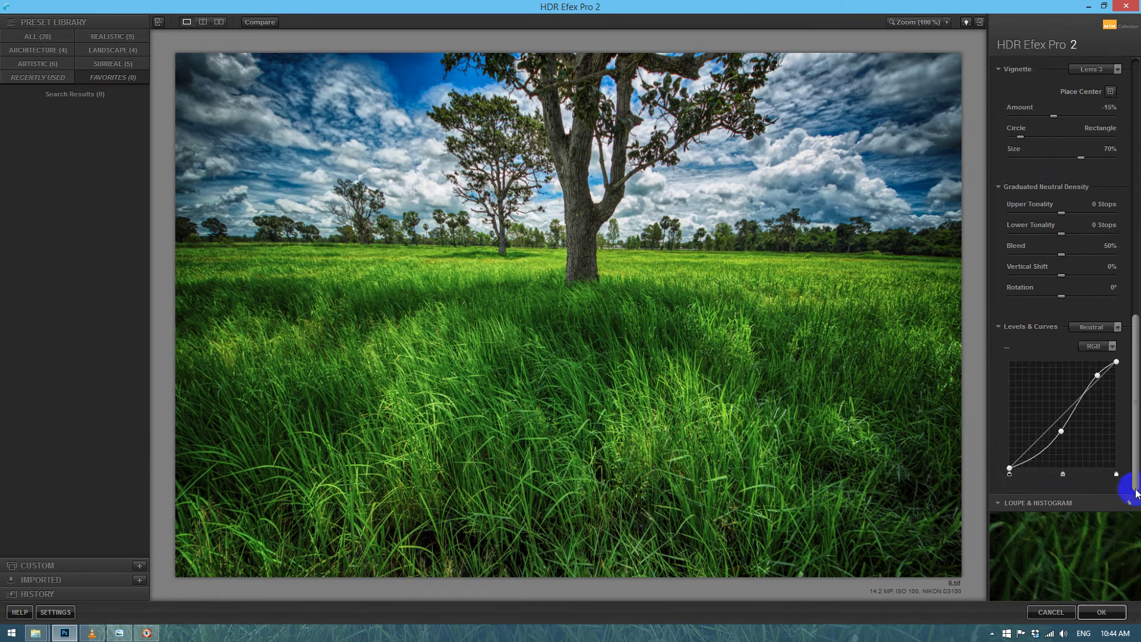
pyautogui.click(1105, 612)
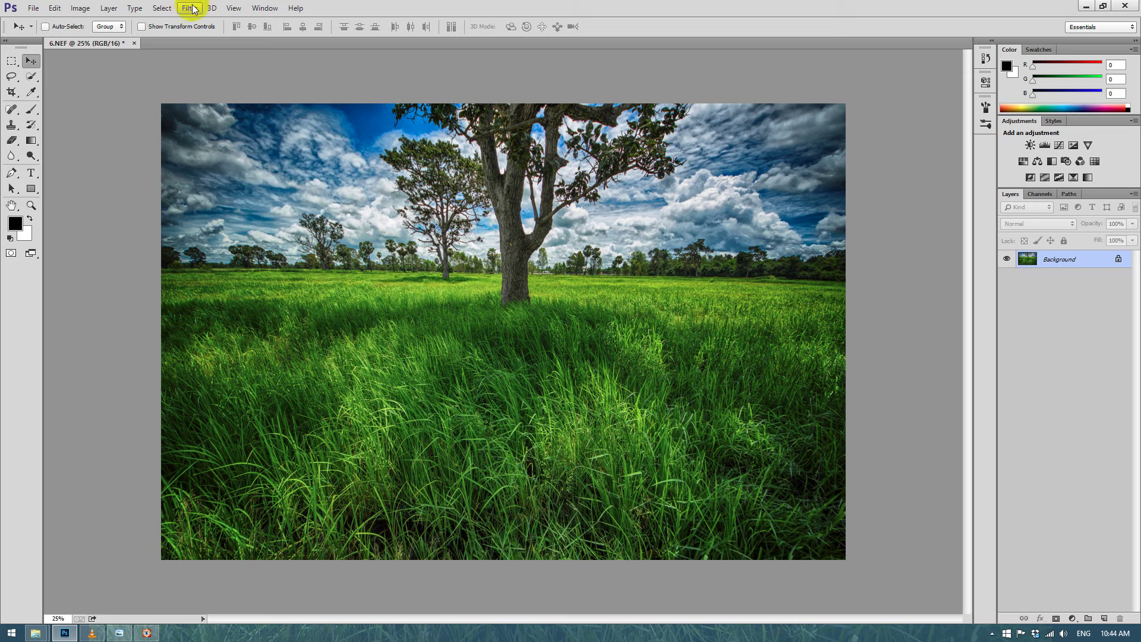
# - Launch Color Efex Pro 4 from the Nik Collection filters
pyautogui.click(189, 8)
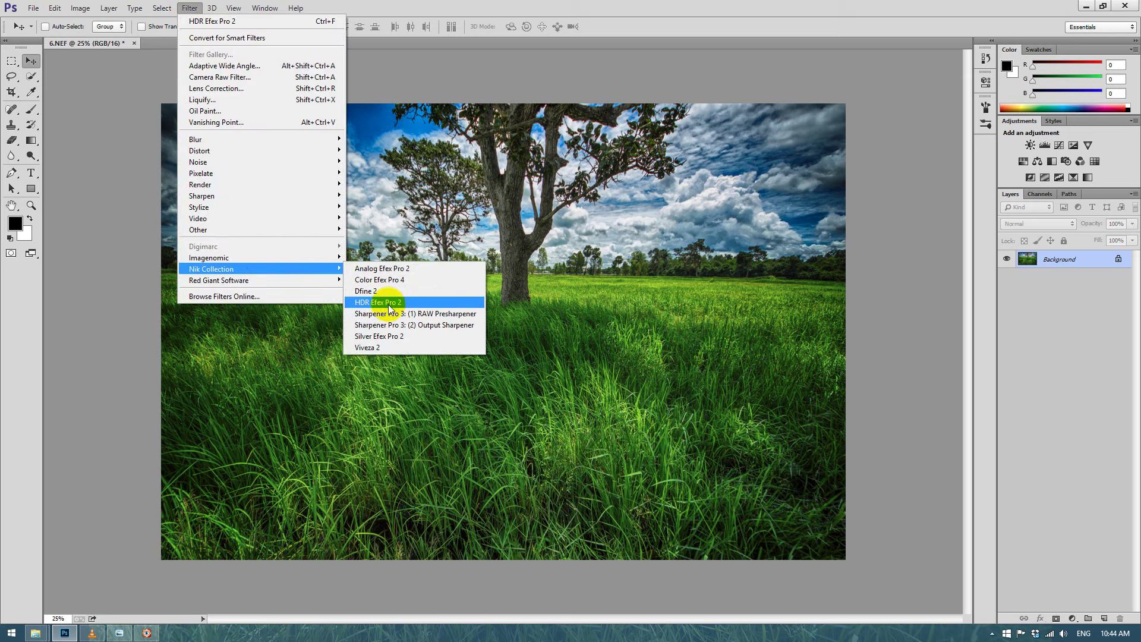
pyautogui.click(391, 279)
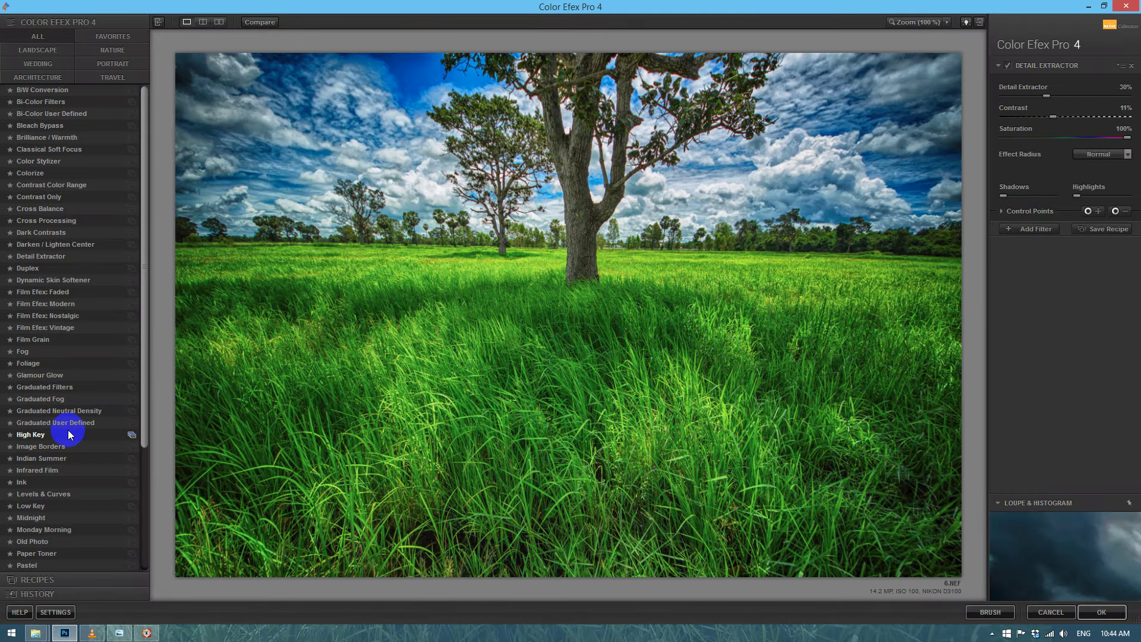
# - Apply Detail Extractor at 31%, Contrast 7%, Saturation 61%, Opacity 36%
pyautogui.click(80, 255)
pyautogui.click(1115, 89)
pyautogui.write('31')
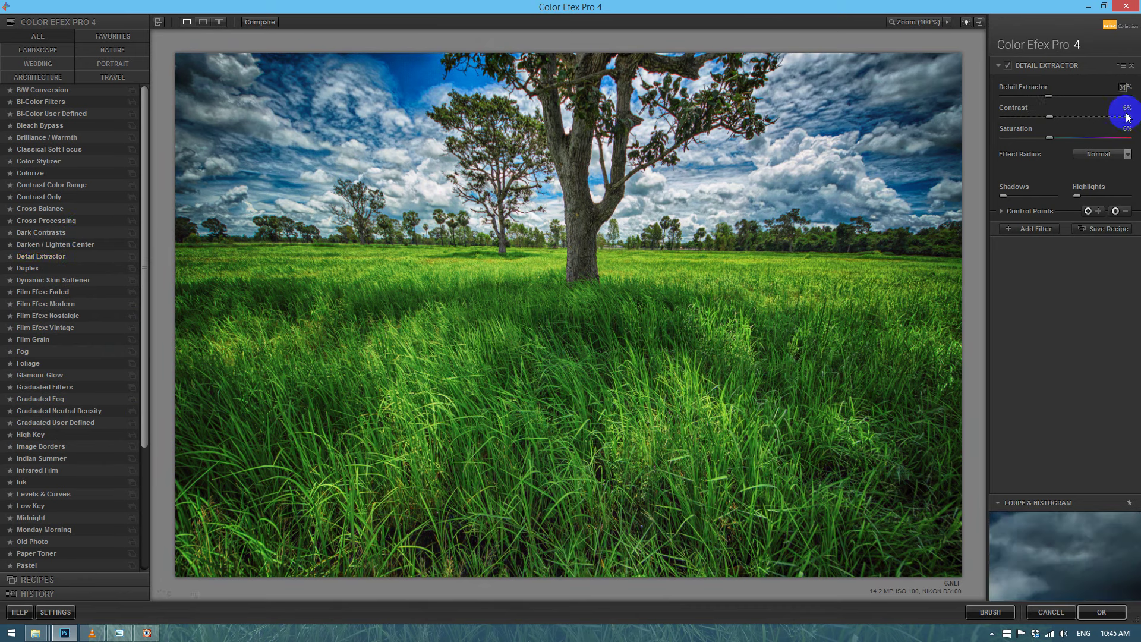
pyautogui.write('7')
pyautogui.click(1126, 129)
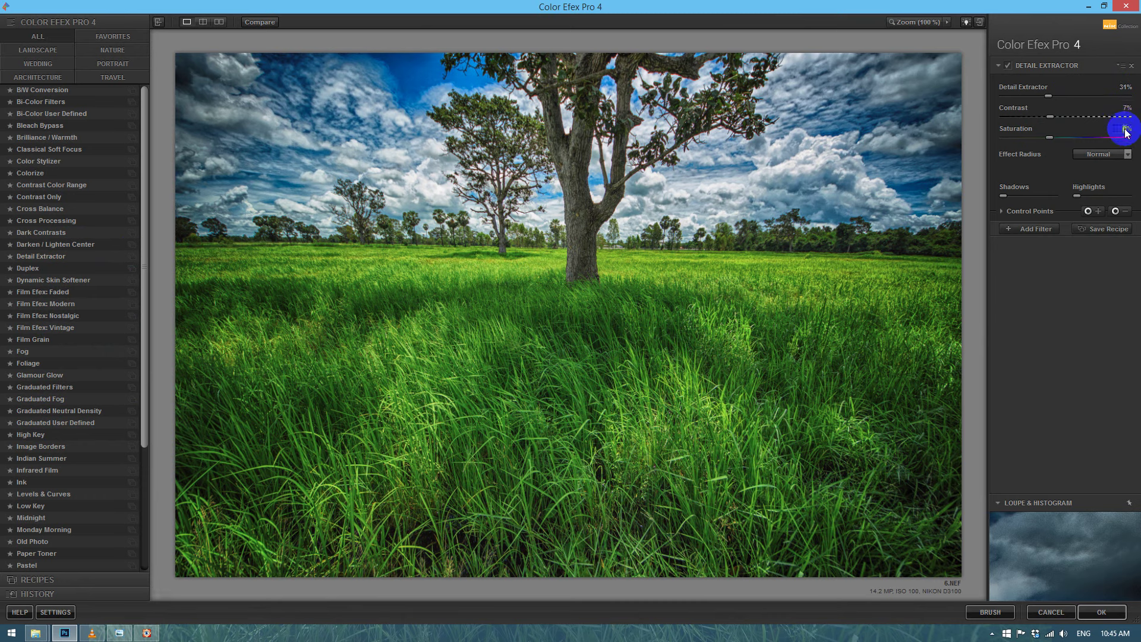
pyautogui.write('61')
pyautogui.click(1024, 212)
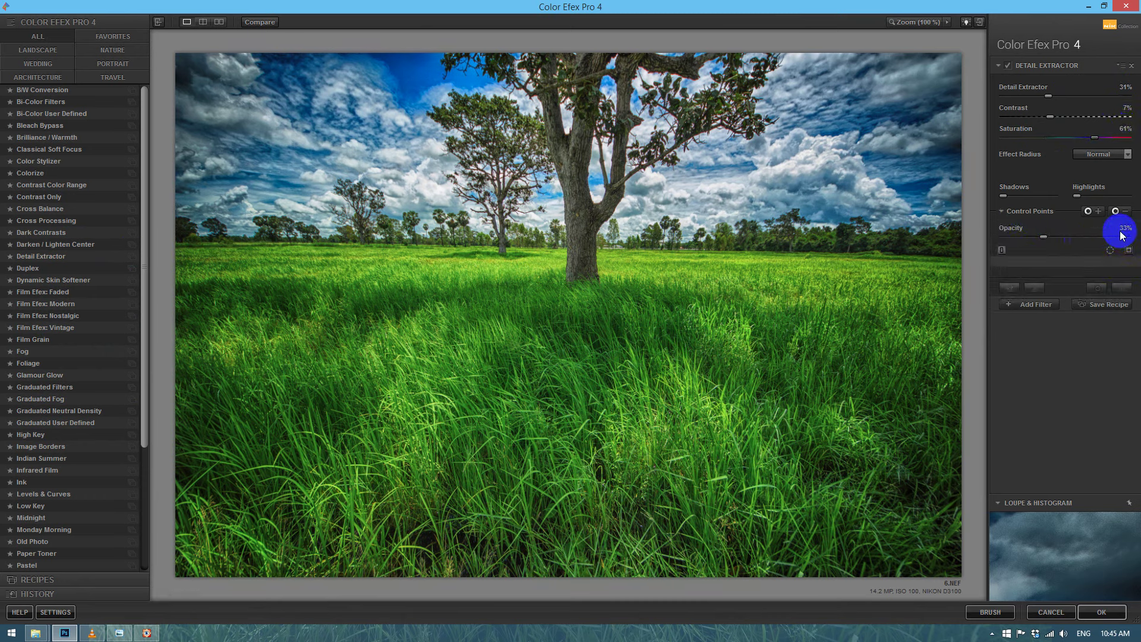
pyautogui.write('36')
pyautogui.click(1105, 614)
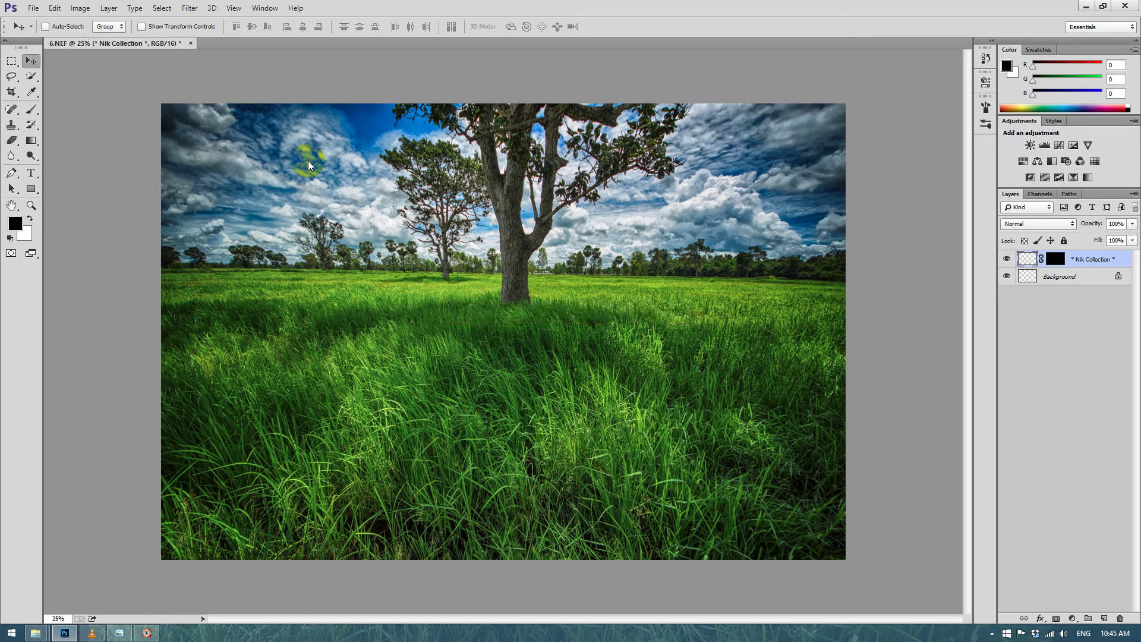
# - Launch Red Giant's Knoll Light Factory filter on the photo
pyautogui.click(190, 9)
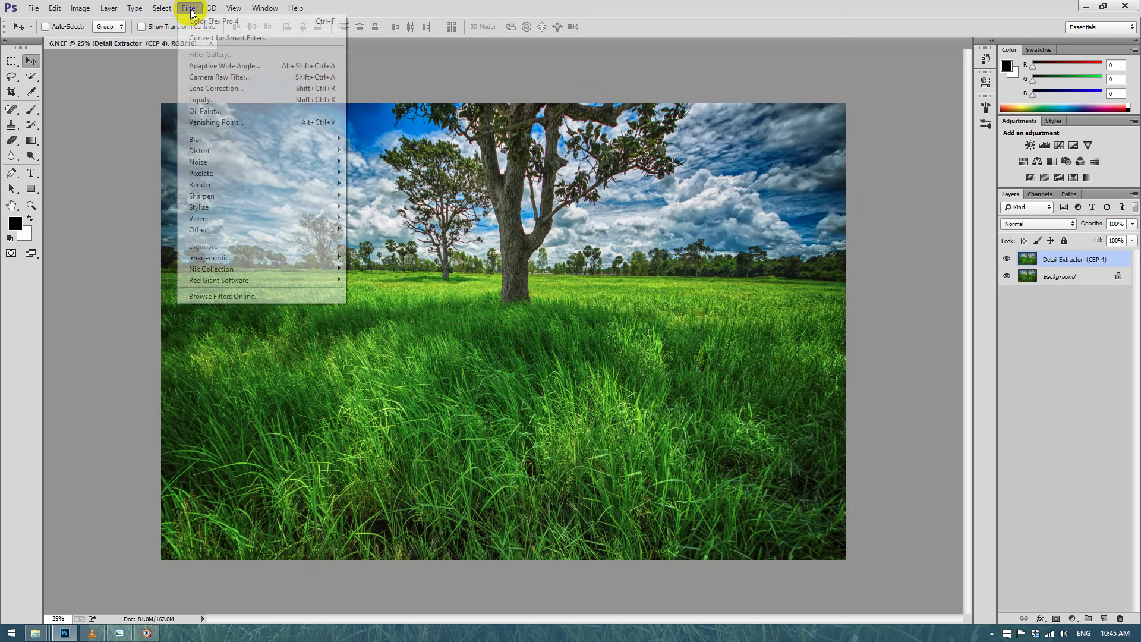
pyautogui.moveTo(219, 280)
pyautogui.click(381, 281)
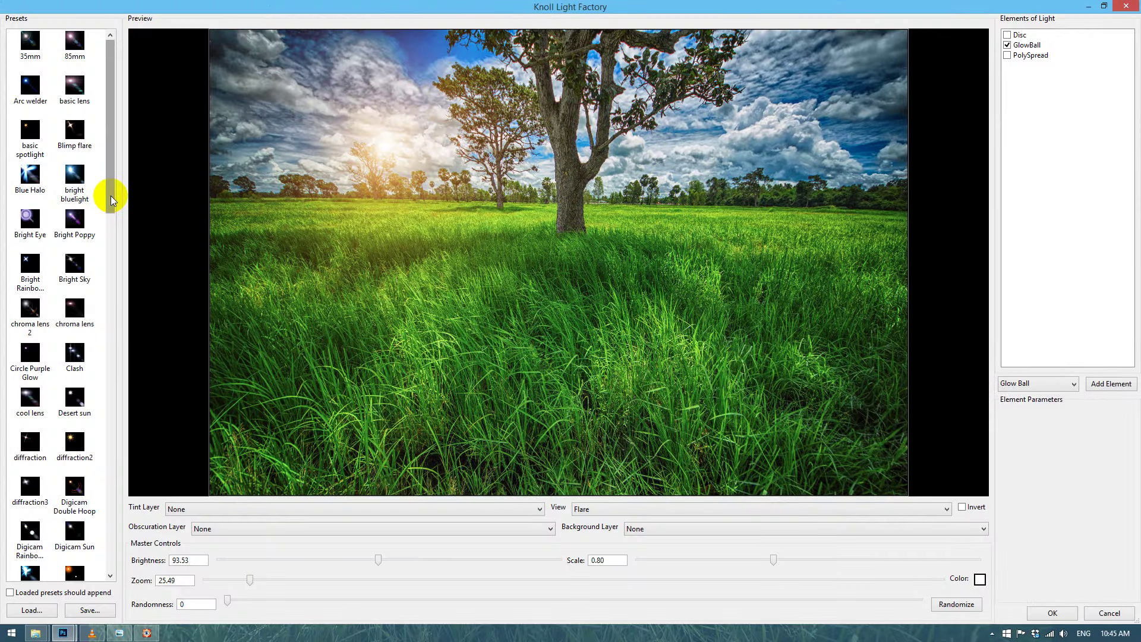
# - Apply the sunset flare preset without its Disc and PolySpread elements
pyautogui.moveTo(111, 199); pyautogui.dragTo(69, 578)
pyautogui.click(74, 419)
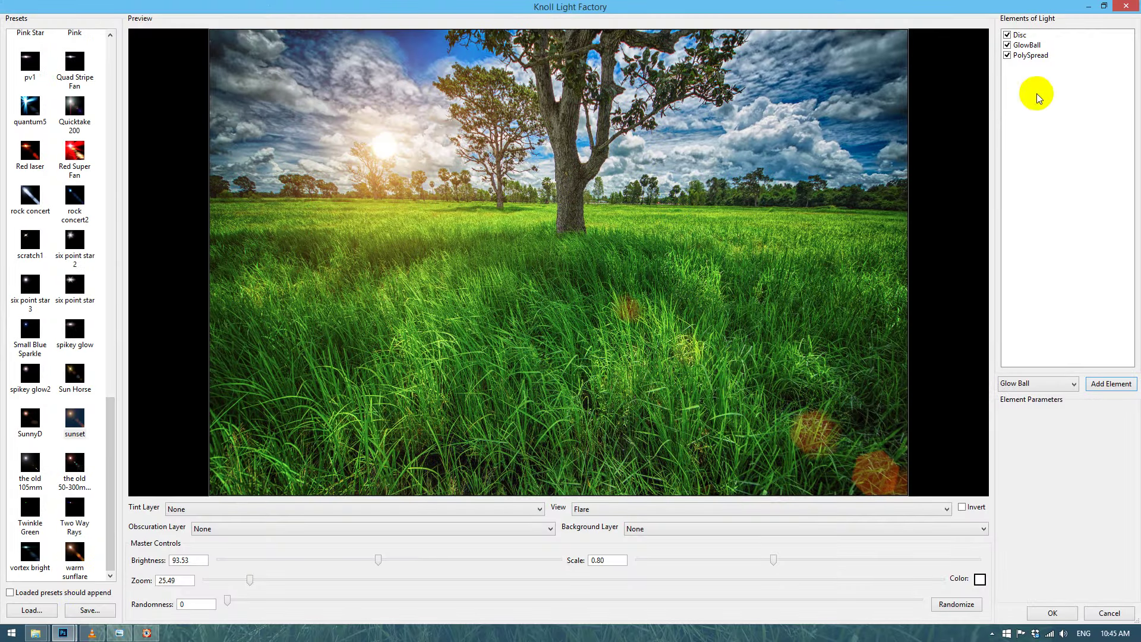
pyautogui.click(1007, 55)
pyautogui.click(1006, 35)
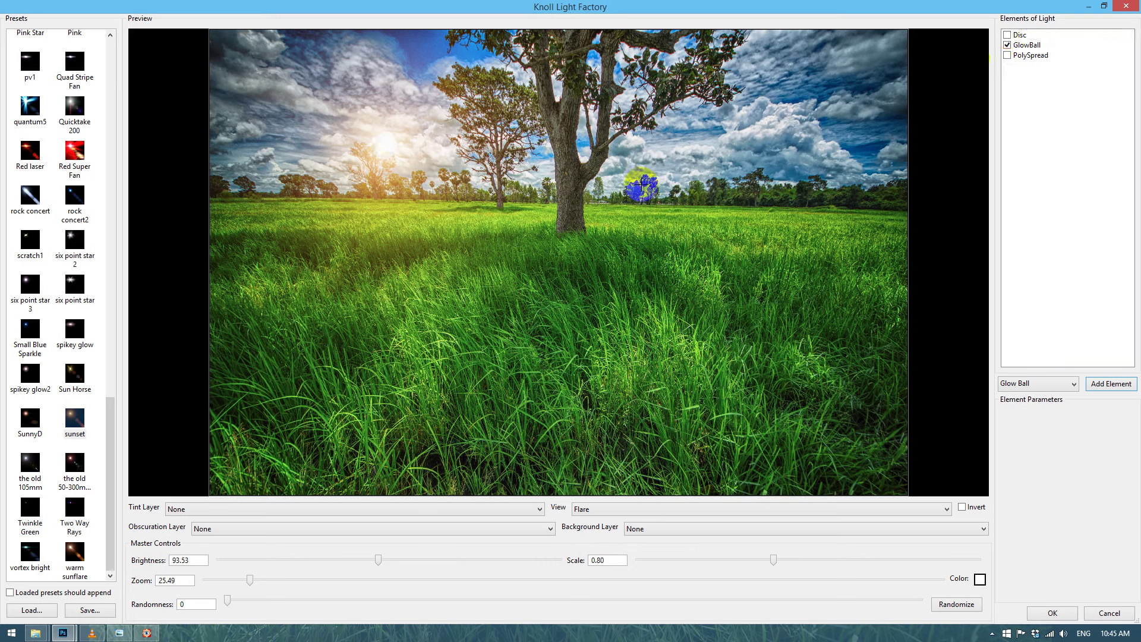
# - Place the glow beside the tree trunk at Scale 0.68, slightly brighter, and apply it
pyautogui.moveTo(420, 173); pyautogui.dragTo(532, 185)
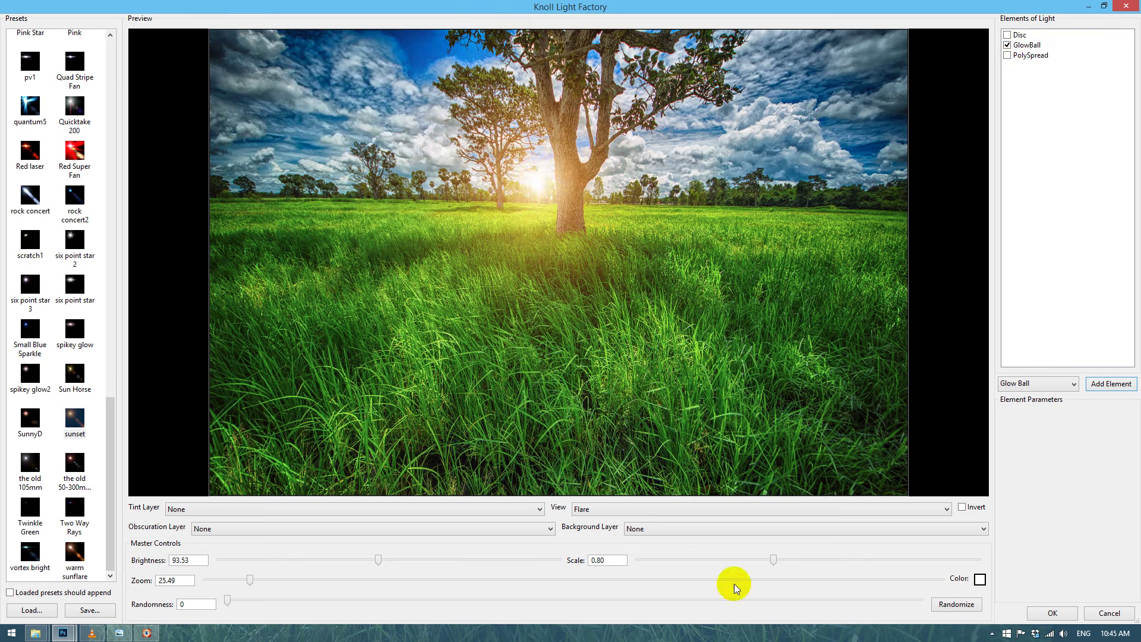
pyautogui.moveTo(773, 560); pyautogui.dragTo(753, 560)
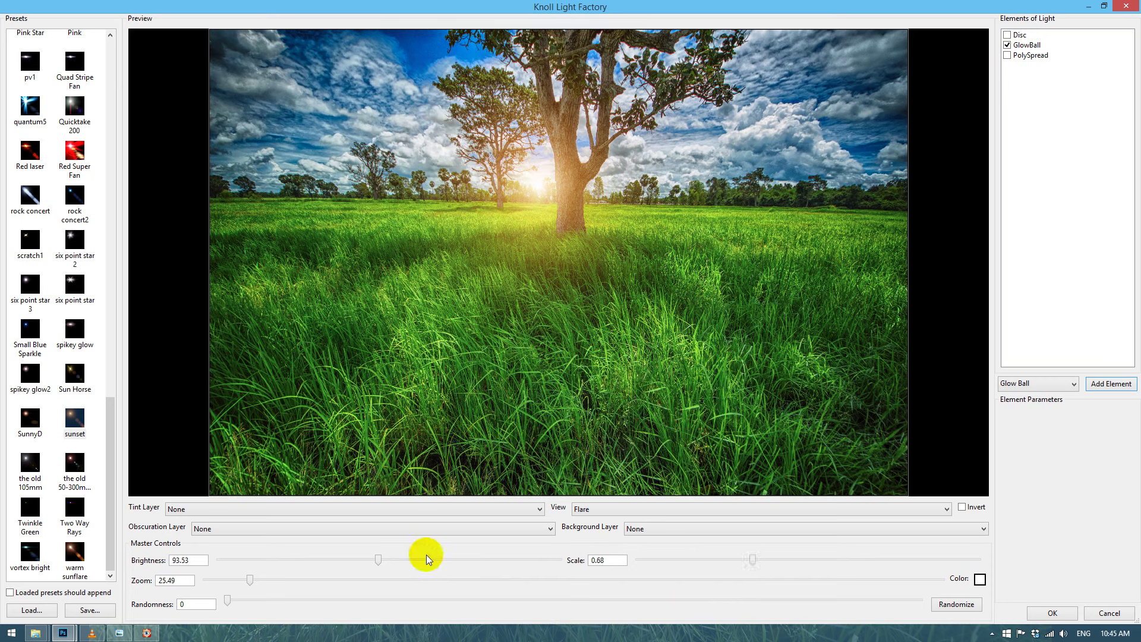
pyautogui.moveTo(378, 559); pyautogui.dragTo(392, 564)
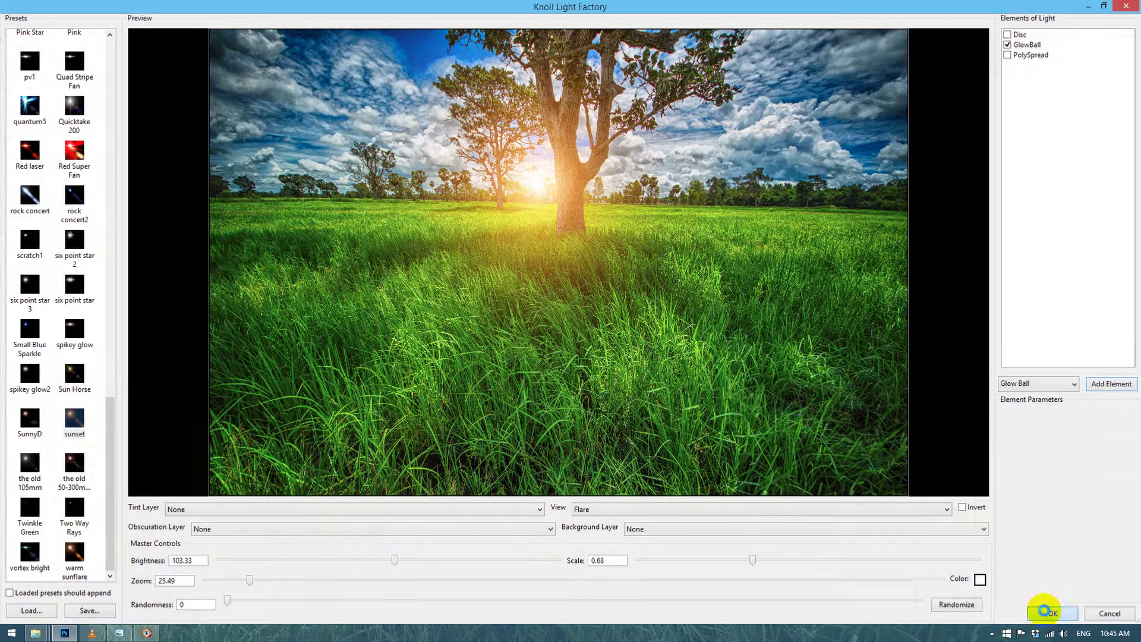
pyautogui.click(1051, 613)
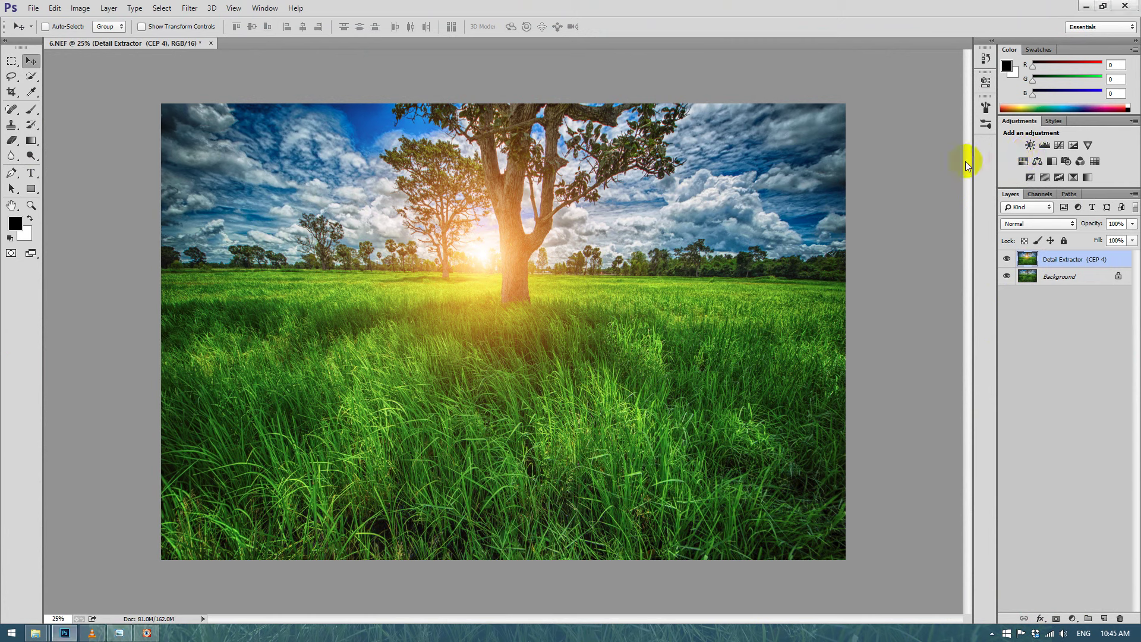
# - Add a Brightness/Contrast layer and a Hue/Saturation layer with Saturation +11
pyautogui.click(1029, 145)
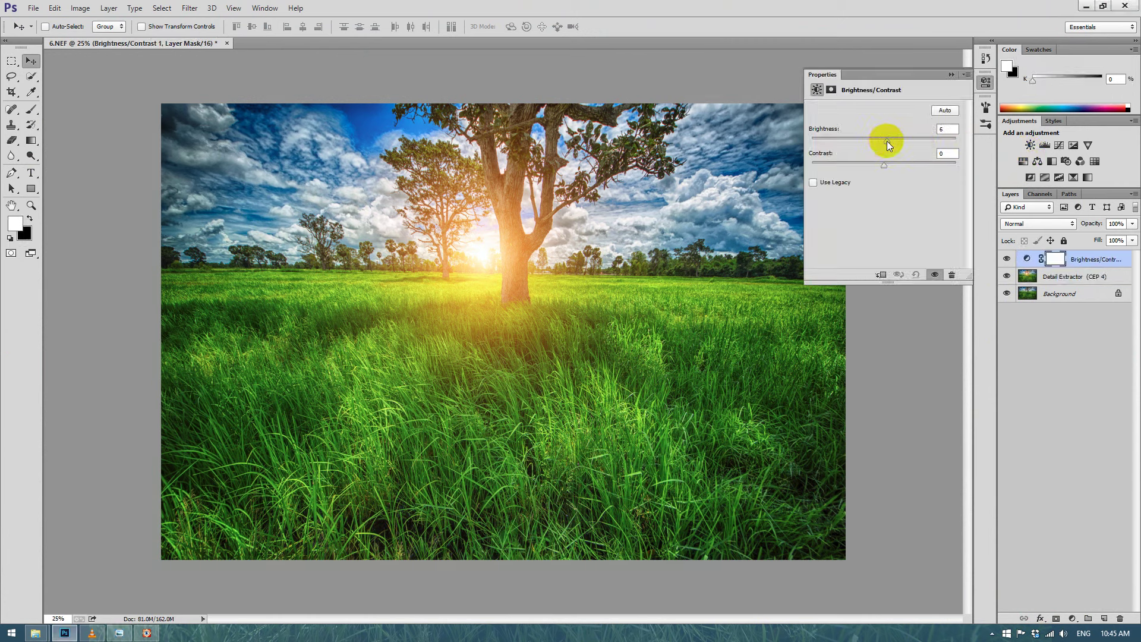
pyautogui.click(985, 82)
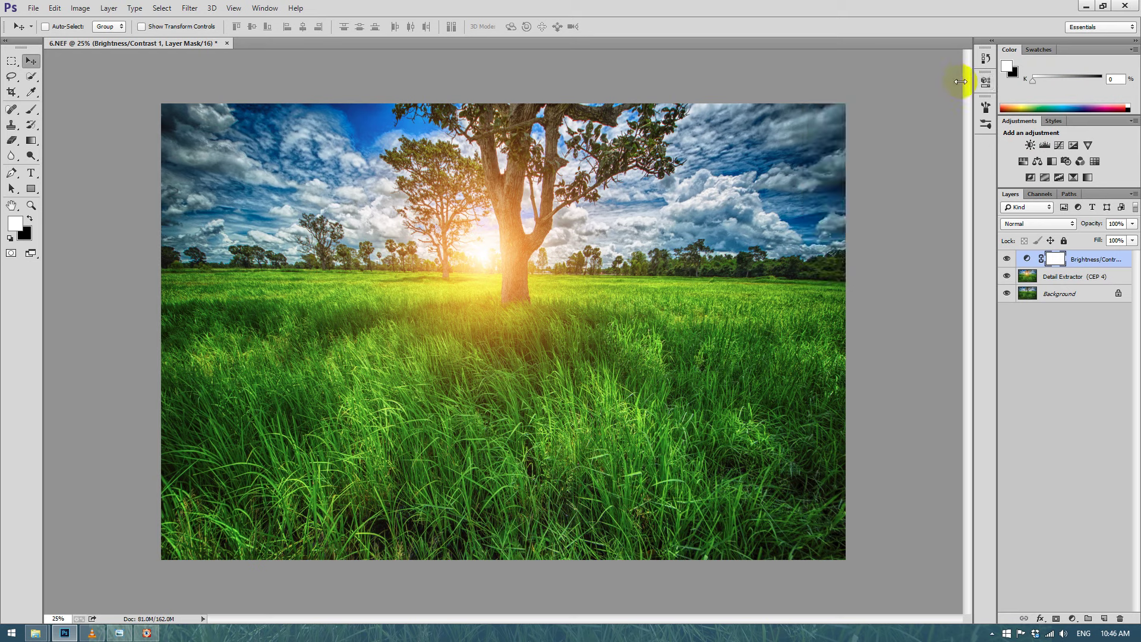
pyautogui.click(1037, 161)
pyautogui.moveTo(883, 178); pyautogui.dragTo(893, 180)
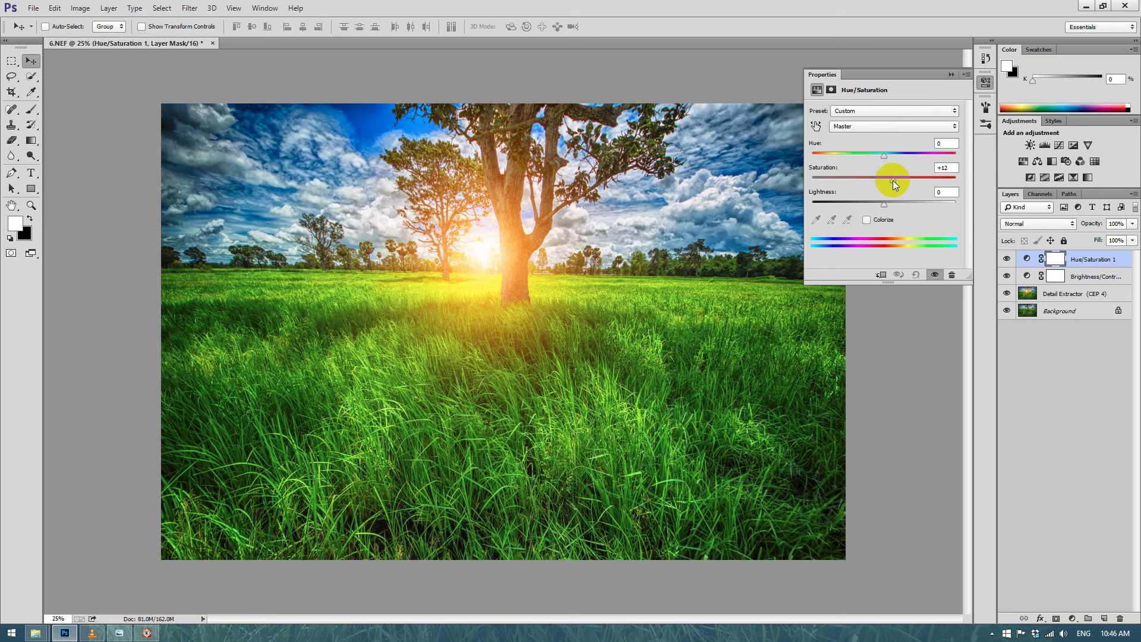
pyautogui.click(951, 74)
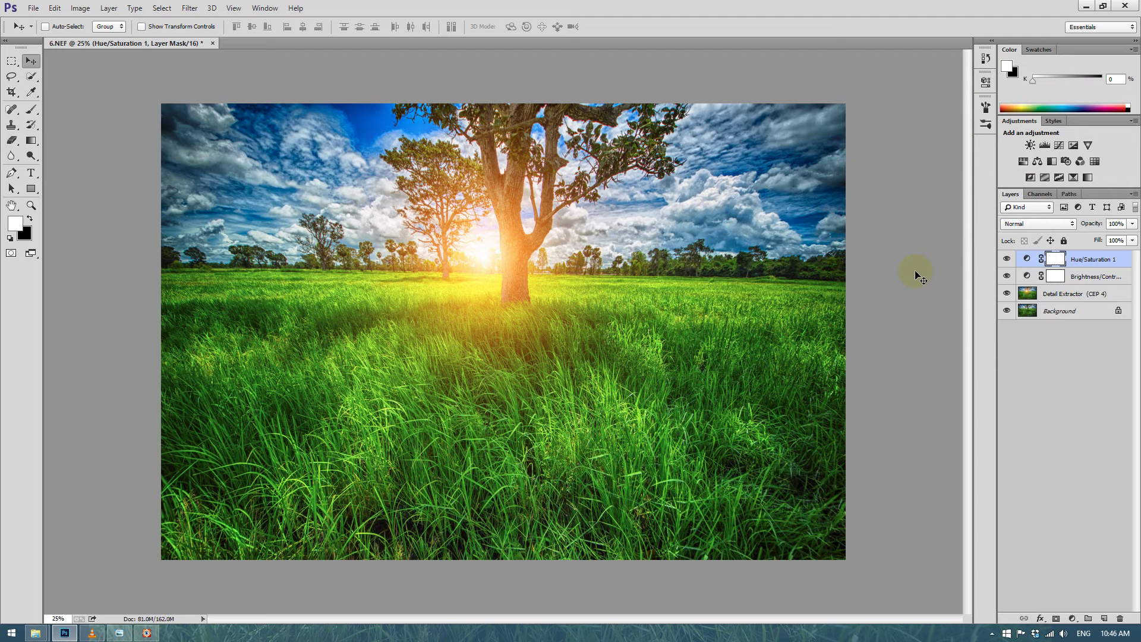
pyautogui.click(274, 493)
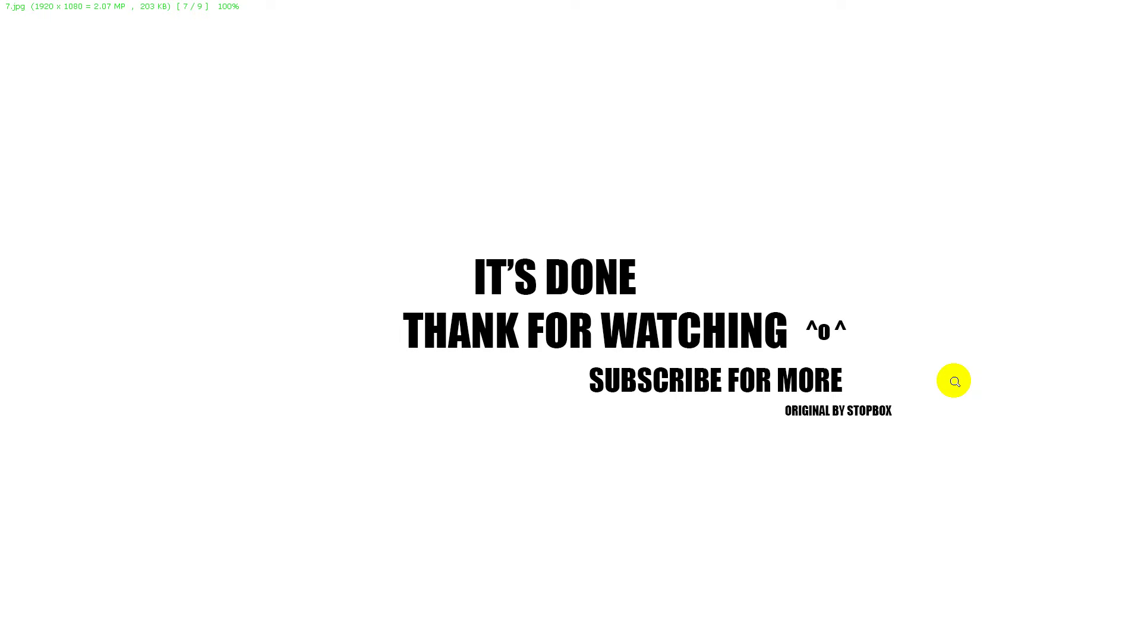
# - Advance past the follow-me card to the final 9/9 'FOR MORE VIDEO' card (9.jpg)
pyautogui.press('Right')
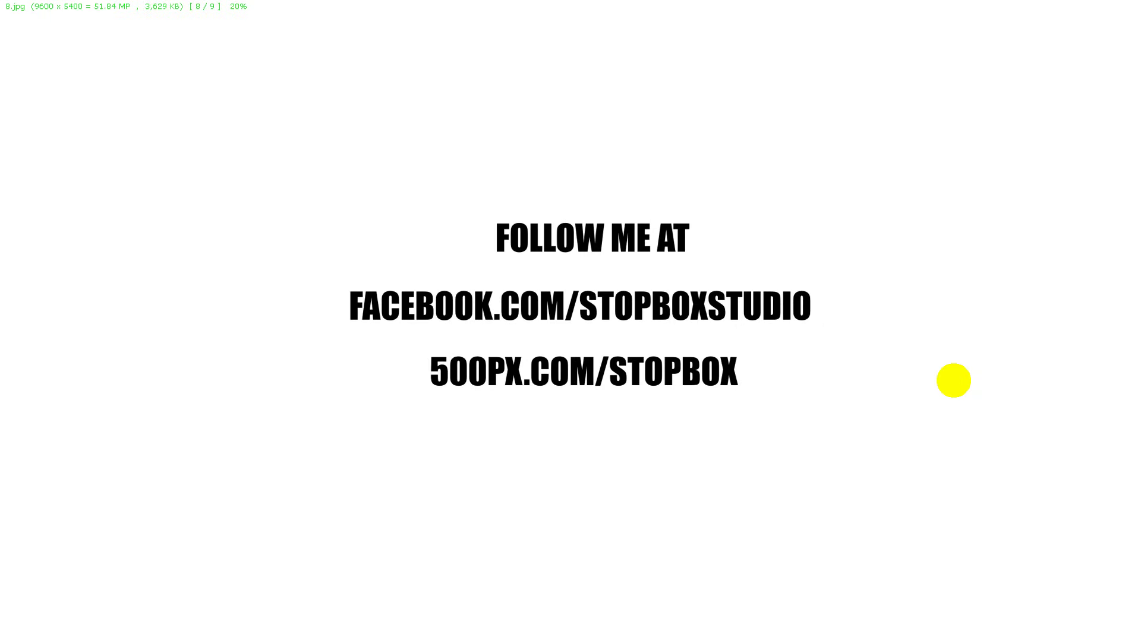
pyautogui.press('Right')
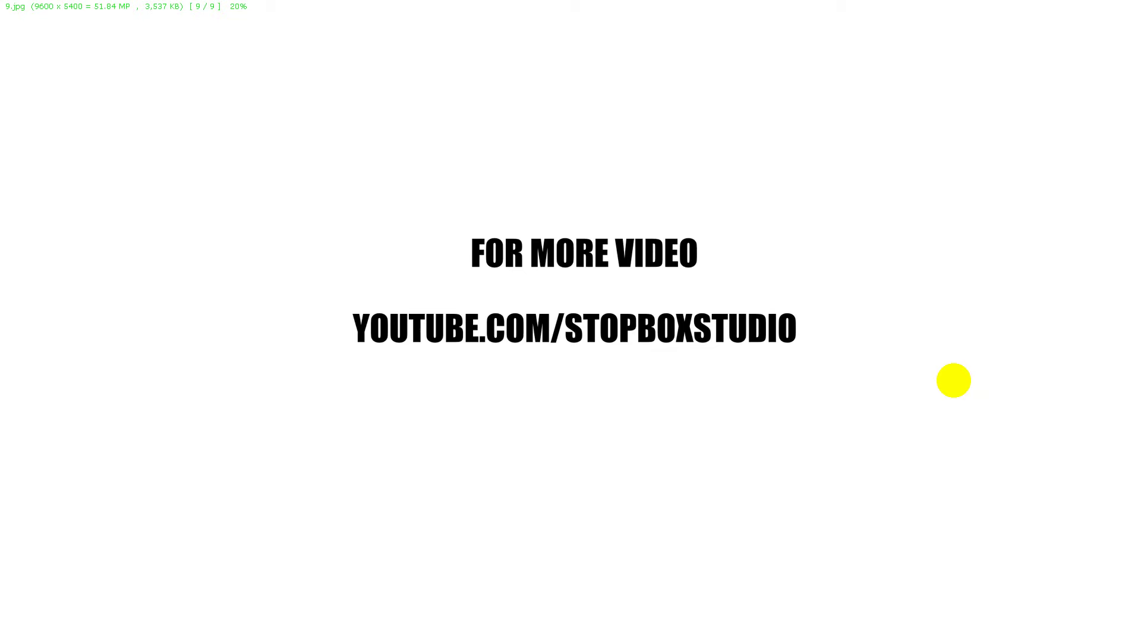